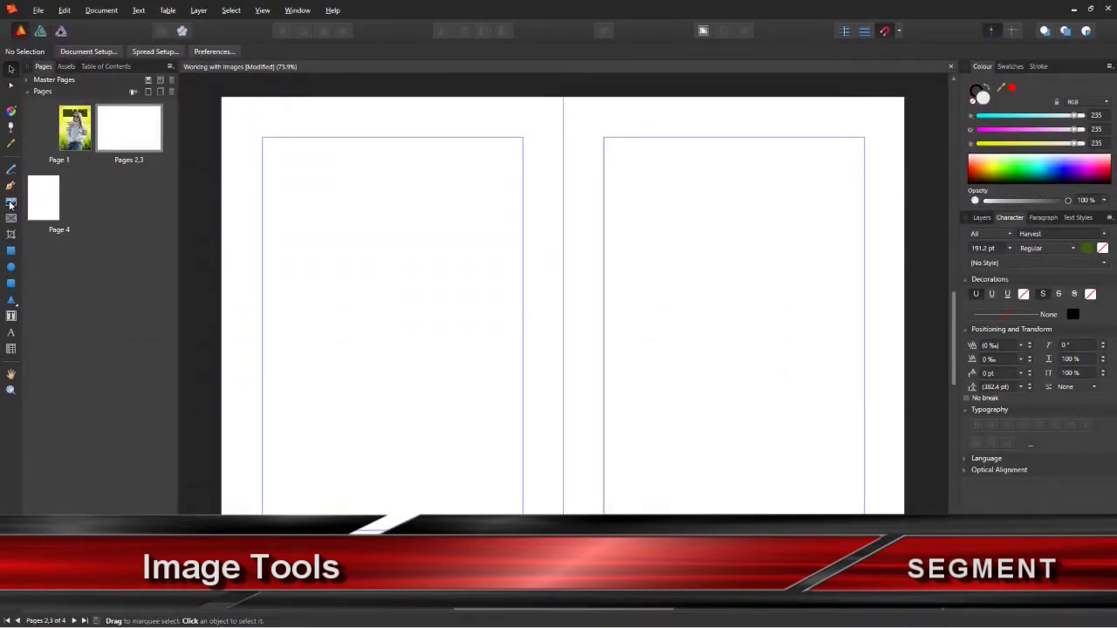
# Place godafoss.jpg and move the waterfall photo to the top of the left page.
pyautogui.click(10, 206)
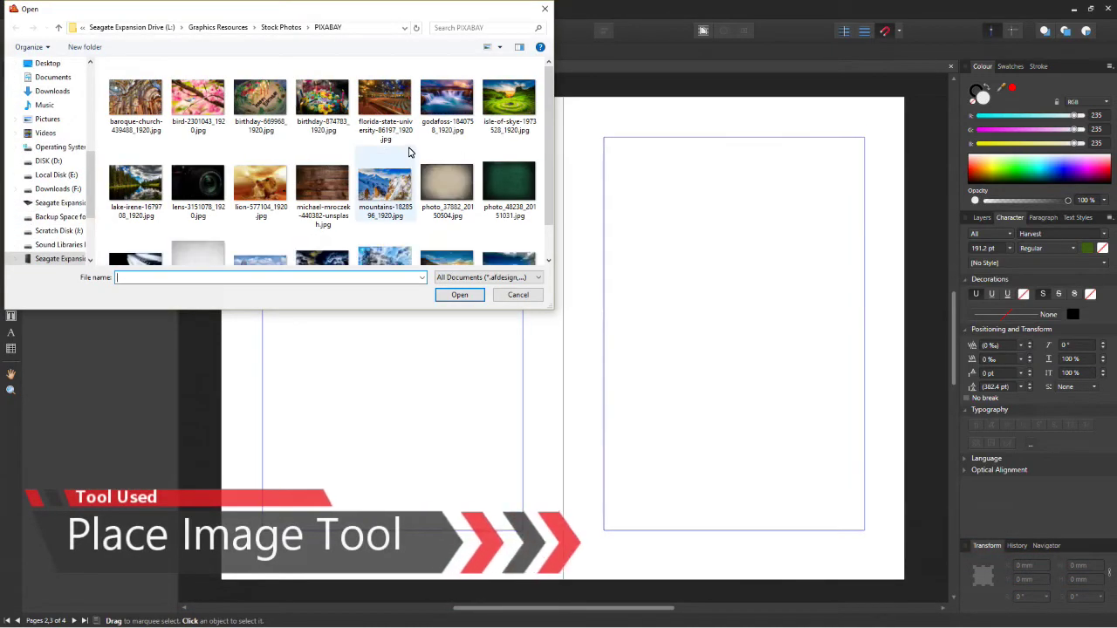
pyautogui.doubleClick(440, 107)
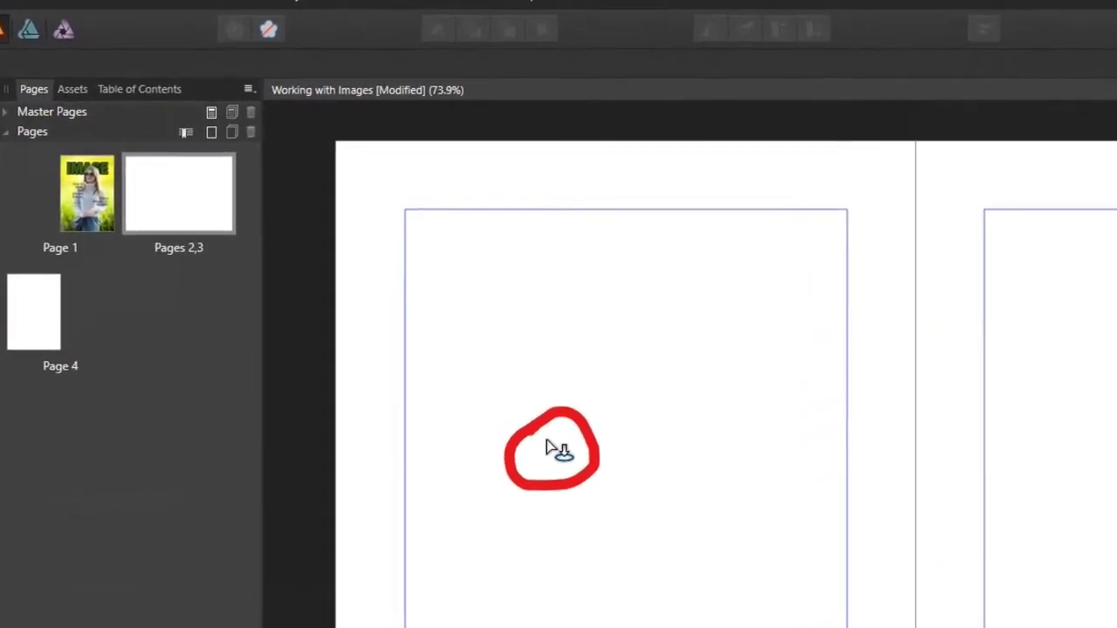
pyautogui.click(264, 103)
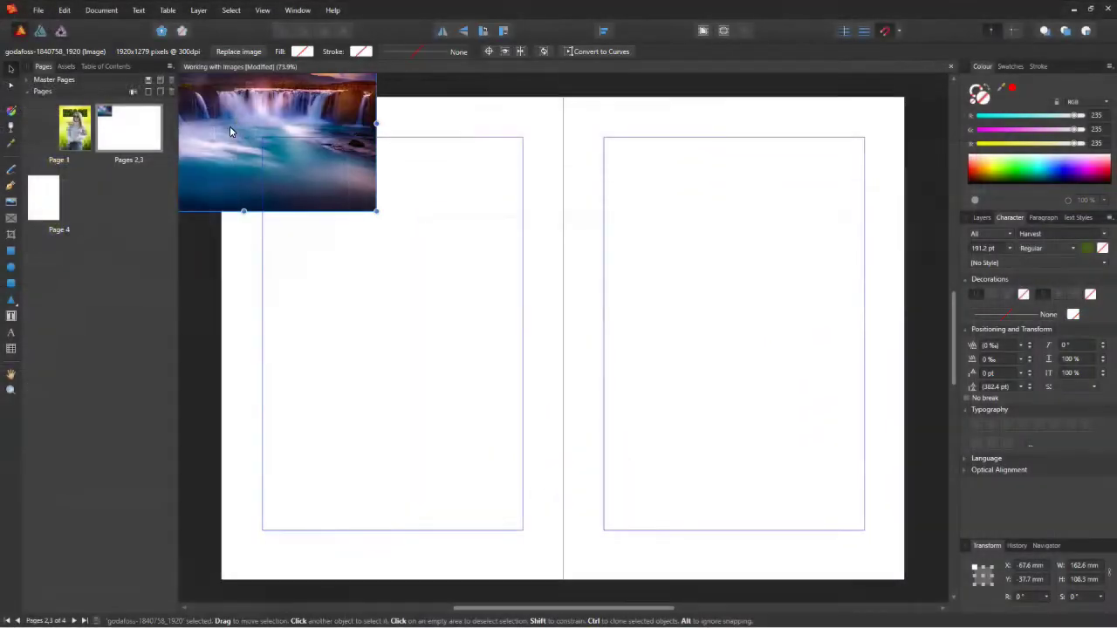
pyautogui.moveTo(229, 131); pyautogui.dragTo(373, 234)
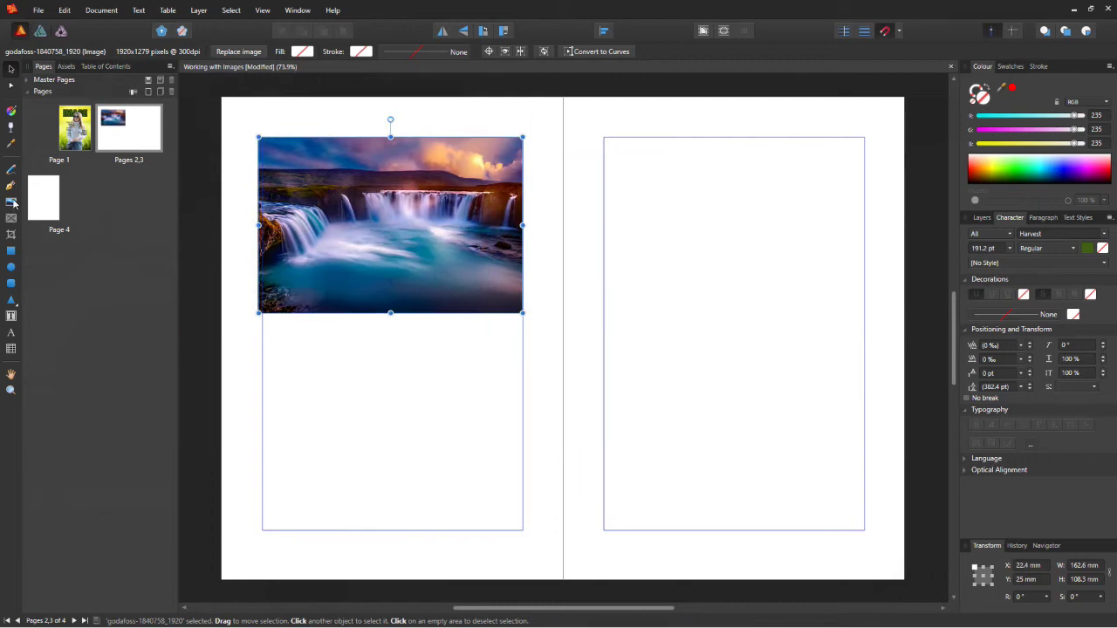
# Place lion.jpg below the waterfall photo on the left page.
pyautogui.click(12, 203)
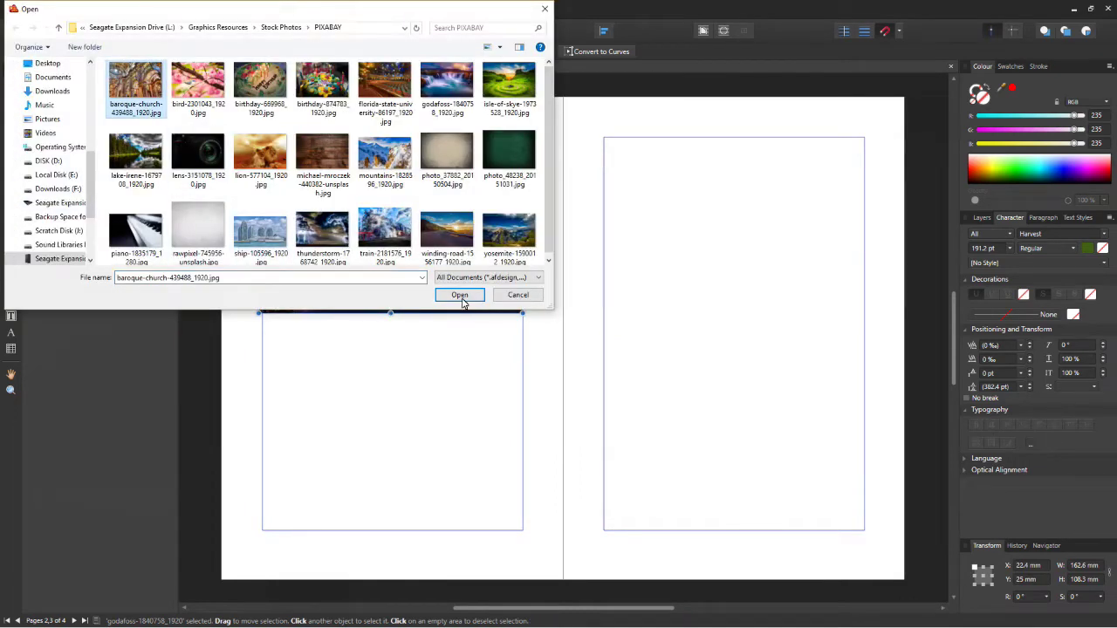
pyautogui.click(458, 295)
pyautogui.click(579, 122)
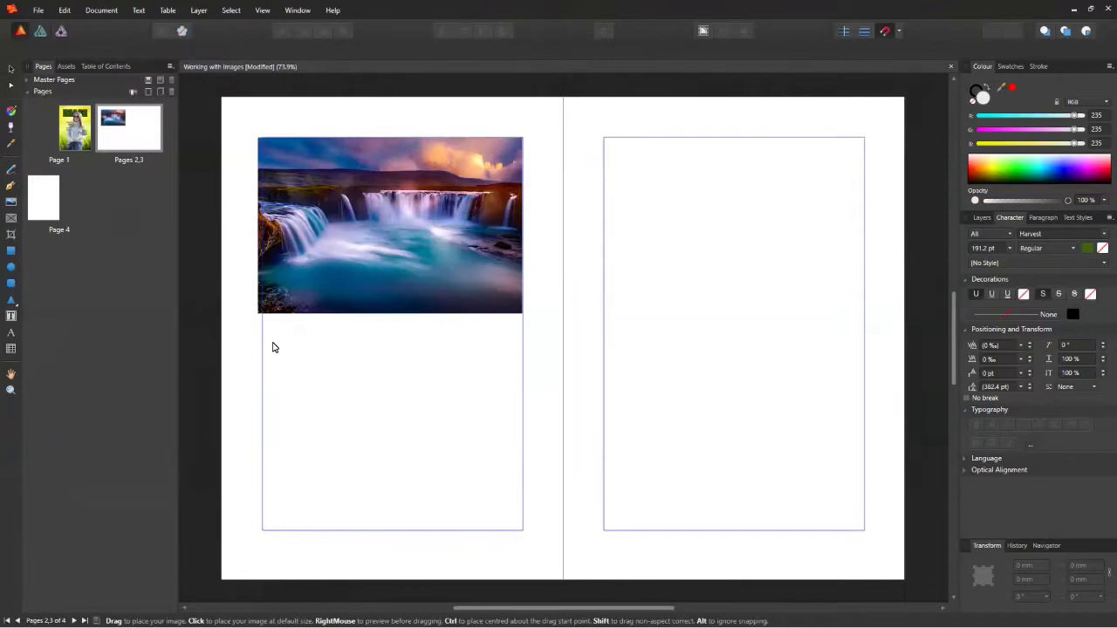
pyautogui.moveTo(262, 338); pyautogui.dragTo(448, 446)
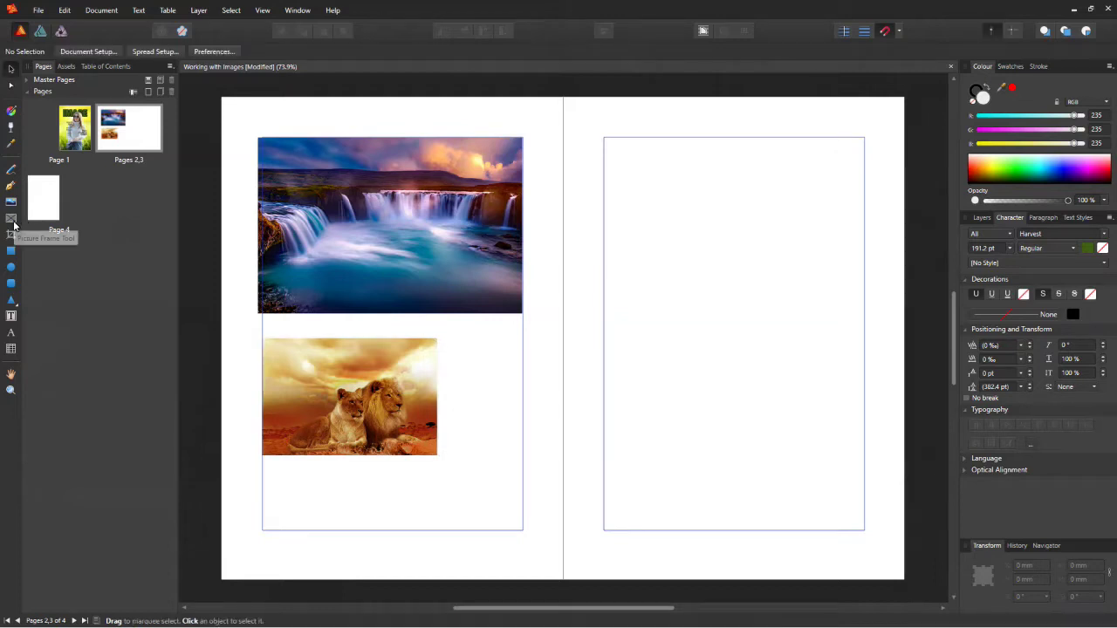
# Enlarge the lion photo around its centre to about 132.6 × 88.8 mm below the waterfall.
pyautogui.click(375, 397)
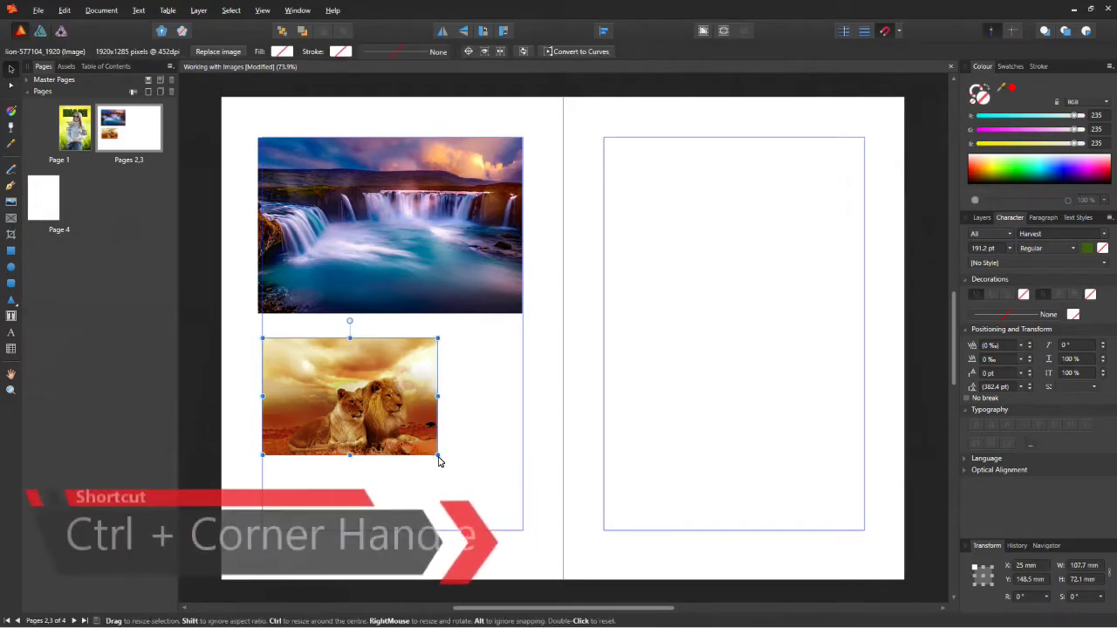
pyautogui.moveTo(439, 461)
pyautogui.mouseDown()
pyautogui.moveTo(390, 431)
pyautogui.moveTo(562, 534)
pyautogui.moveTo(447, 477)
pyautogui.mouseUp()
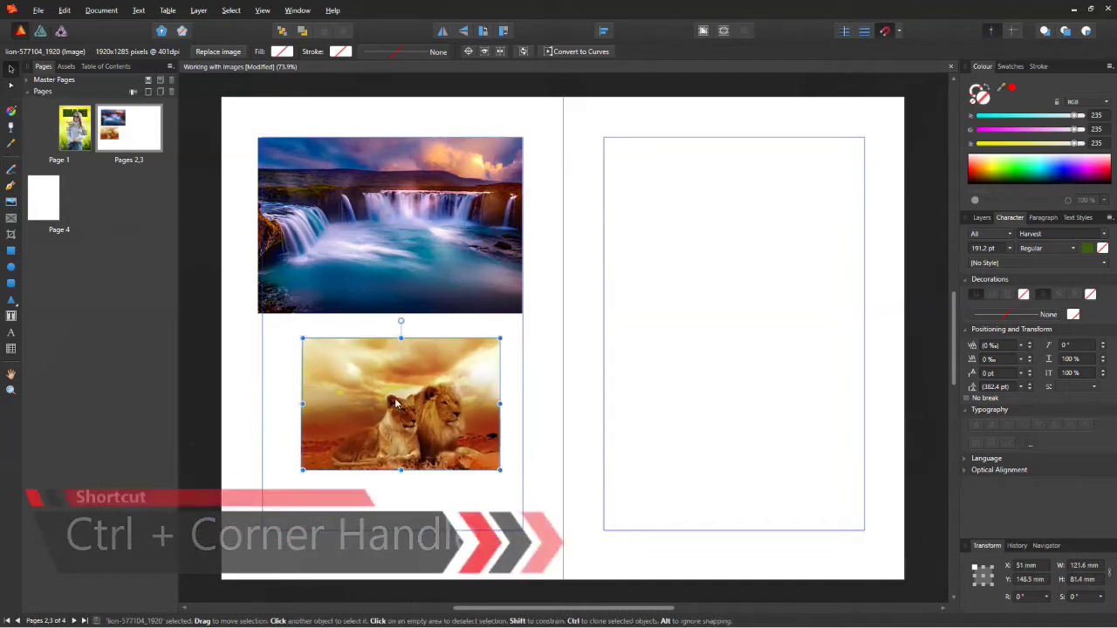
pyautogui.moveTo(395, 403); pyautogui.dragTo(400, 403)
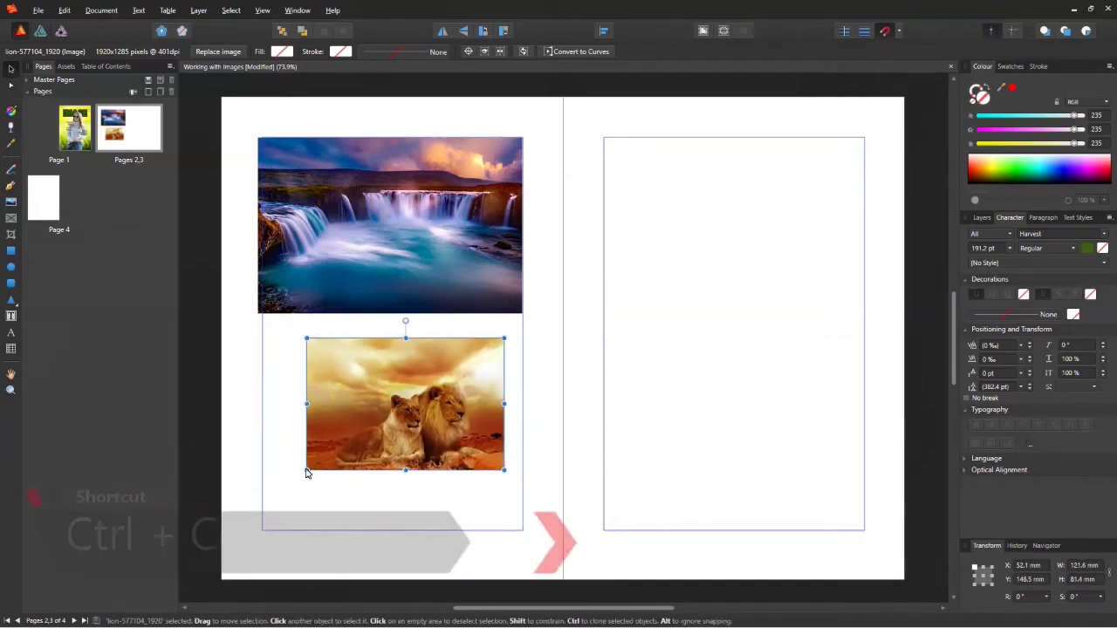
pyautogui.moveTo(316, 472); pyautogui.dragTo(294, 486)
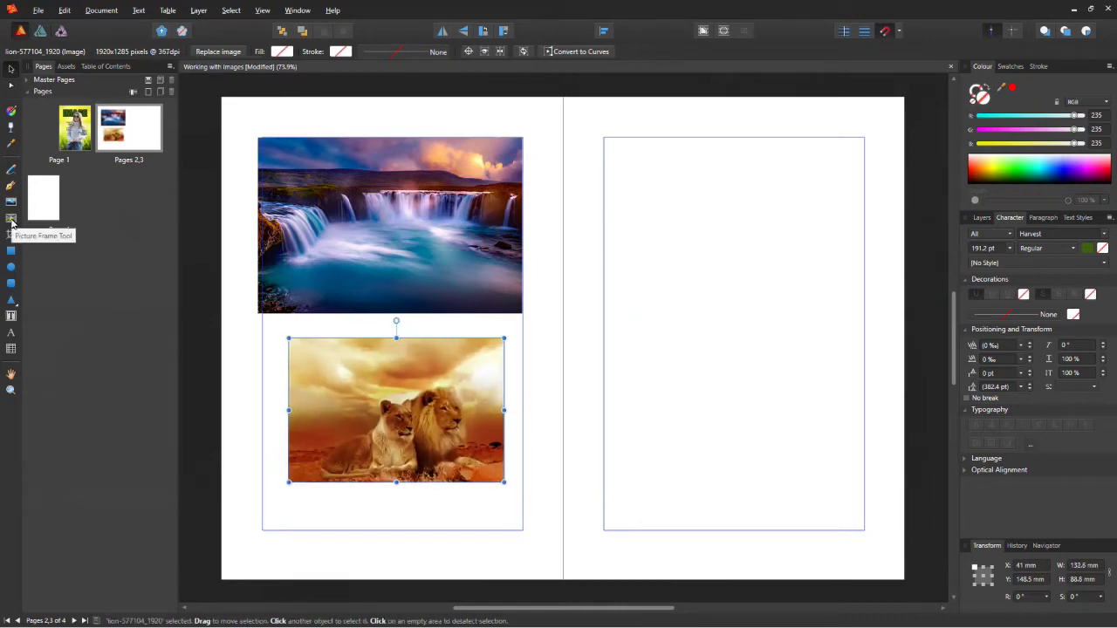
pyautogui.click(11, 217)
# Draw three picture frames on page 3, widening the bottom one onto the left page.
pyautogui.moveTo(604, 137); pyautogui.dragTo(797, 260)
pyautogui.moveTo(708, 306); pyautogui.dragTo(864, 411)
pyautogui.moveTo(604, 437); pyautogui.dragTo(863, 538)
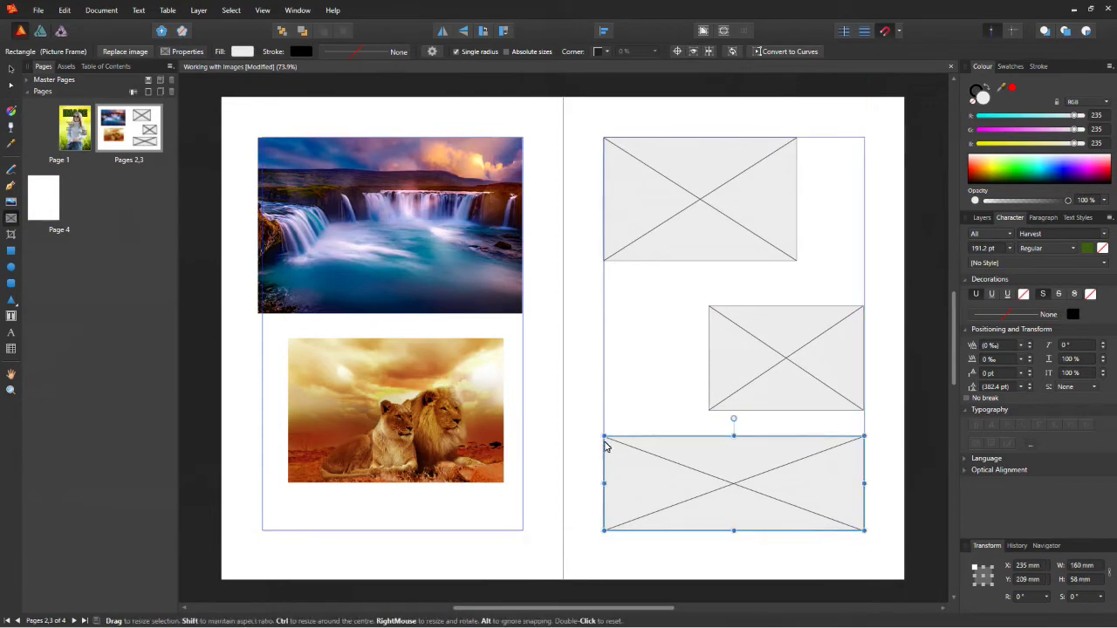
pyautogui.moveTo(604, 436); pyautogui.dragTo(524, 419)
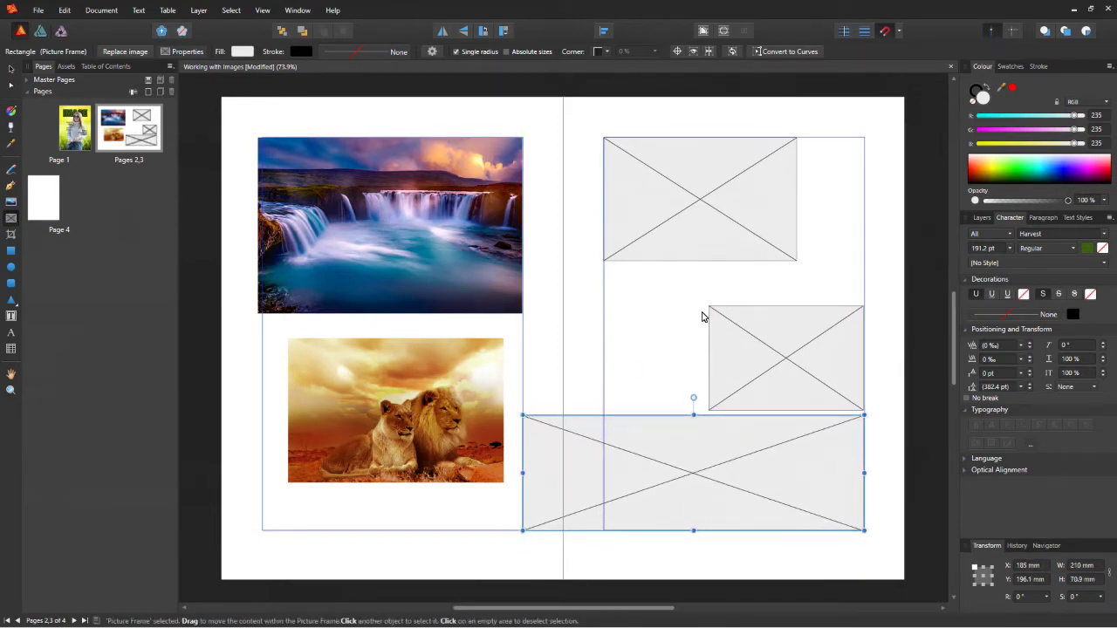
# Fill the bottom frame with the thunderstorm photo, scaled to show lightning and city.
pyautogui.click(10, 204)
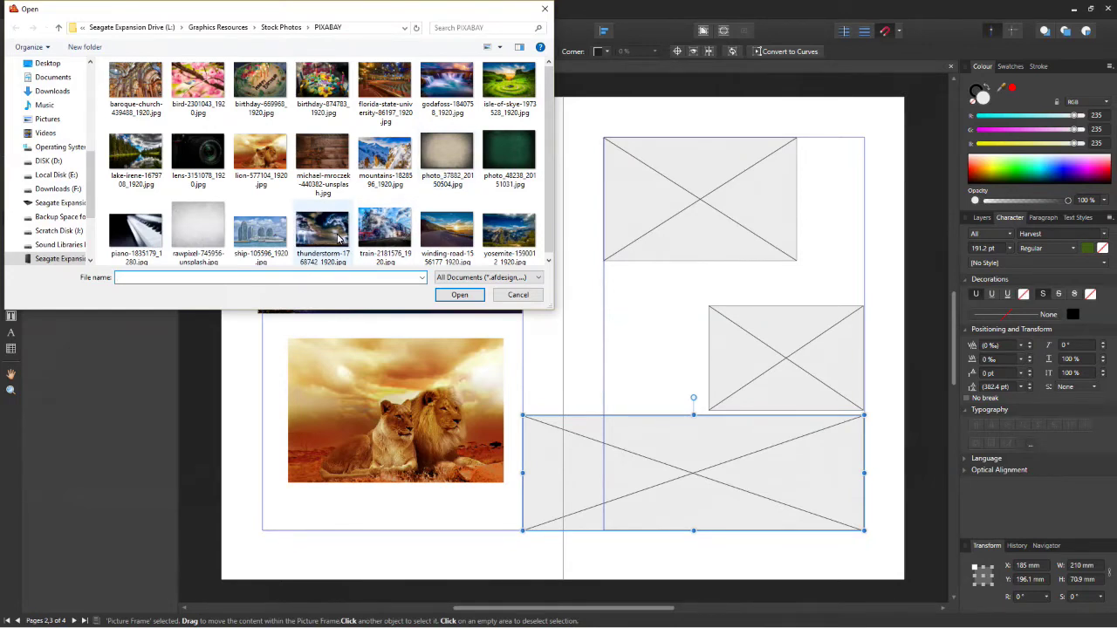
pyautogui.click(325, 236)
pyautogui.click(465, 298)
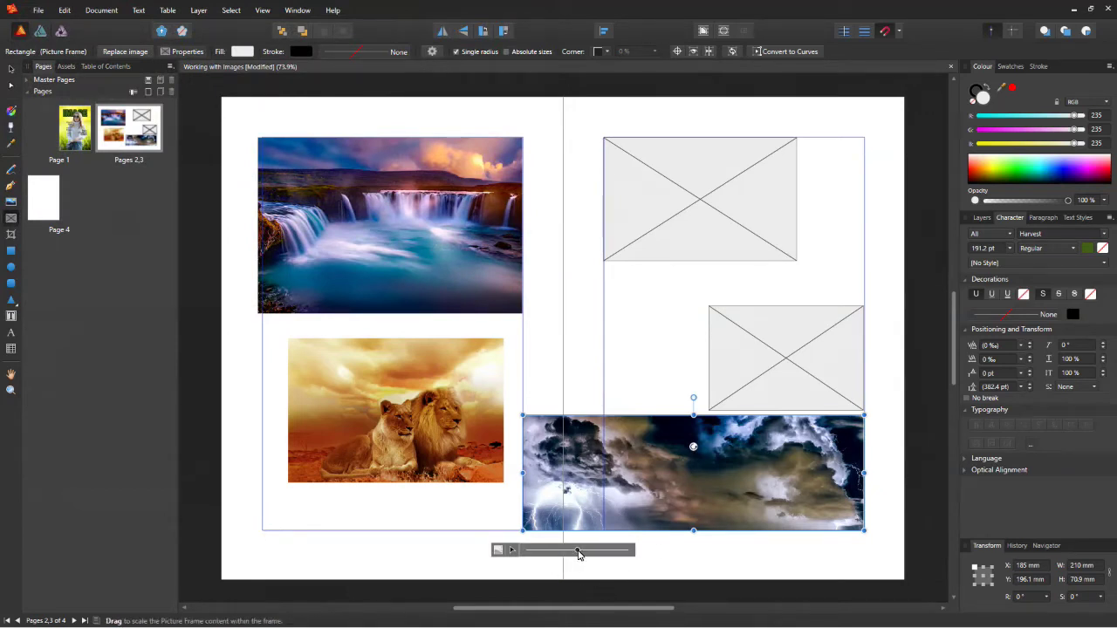
pyautogui.moveTo(578, 552)
pyautogui.mouseDown()
pyautogui.moveTo(553, 553)
pyautogui.moveTo(577, 559)
pyautogui.mouseUp()
pyautogui.click(510, 552)
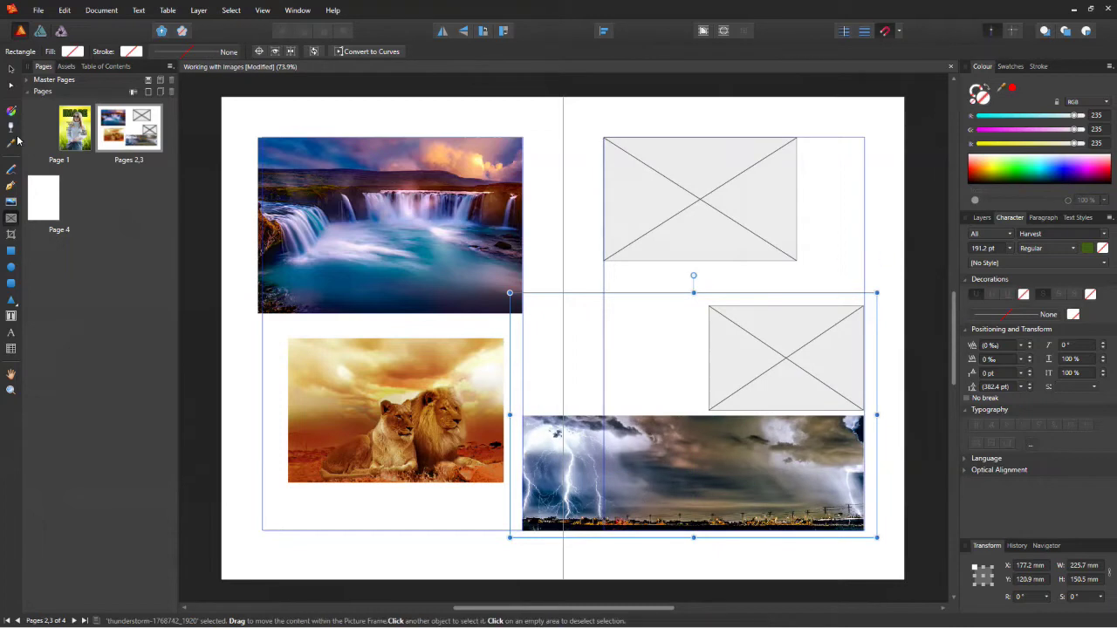
# Fill the middle frame with the forest-lake photo, then go to the blank pages 4–5 spread.
pyautogui.click(853, 370)
pyautogui.click(137, 51)
pyautogui.doubleClick(261, 82)
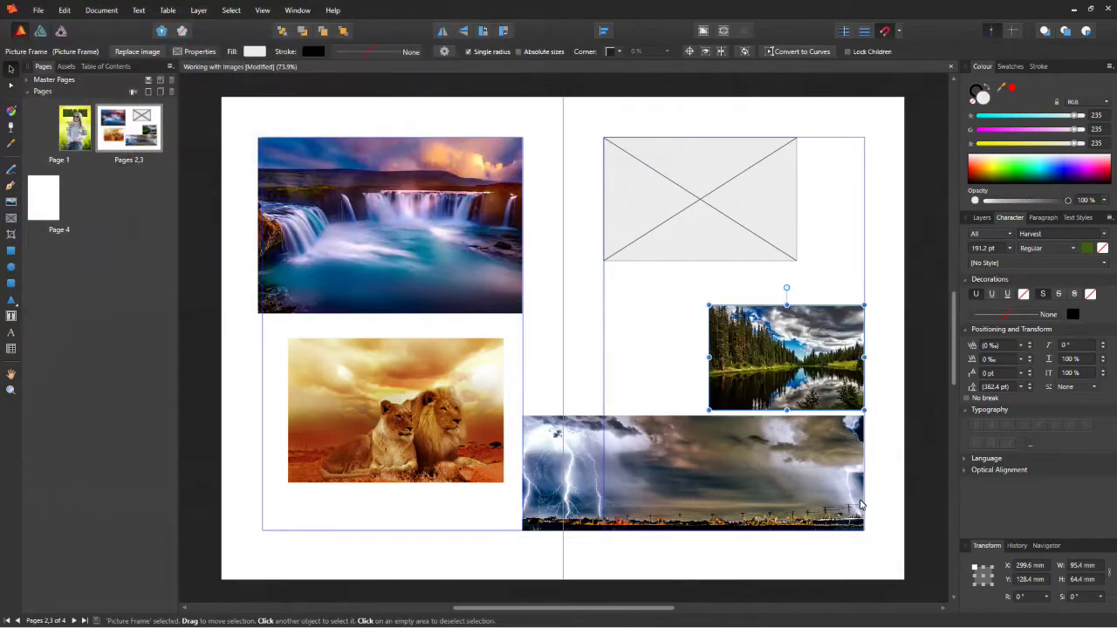
pyautogui.hotkey('ctrl', 'd')
pyautogui.press('a')
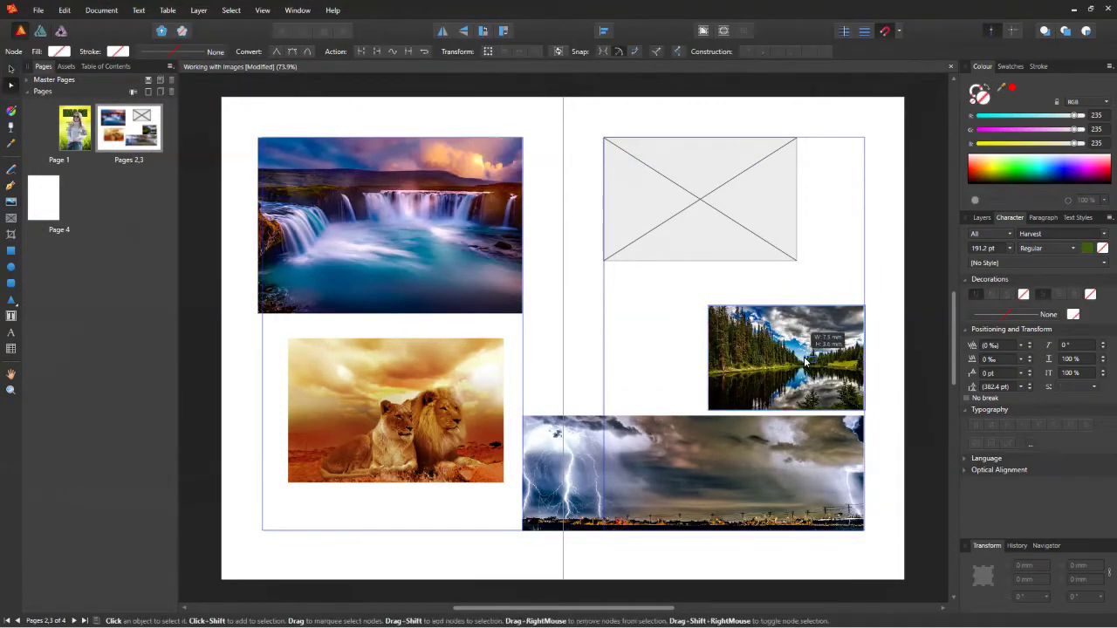
pyautogui.click(607, 231)
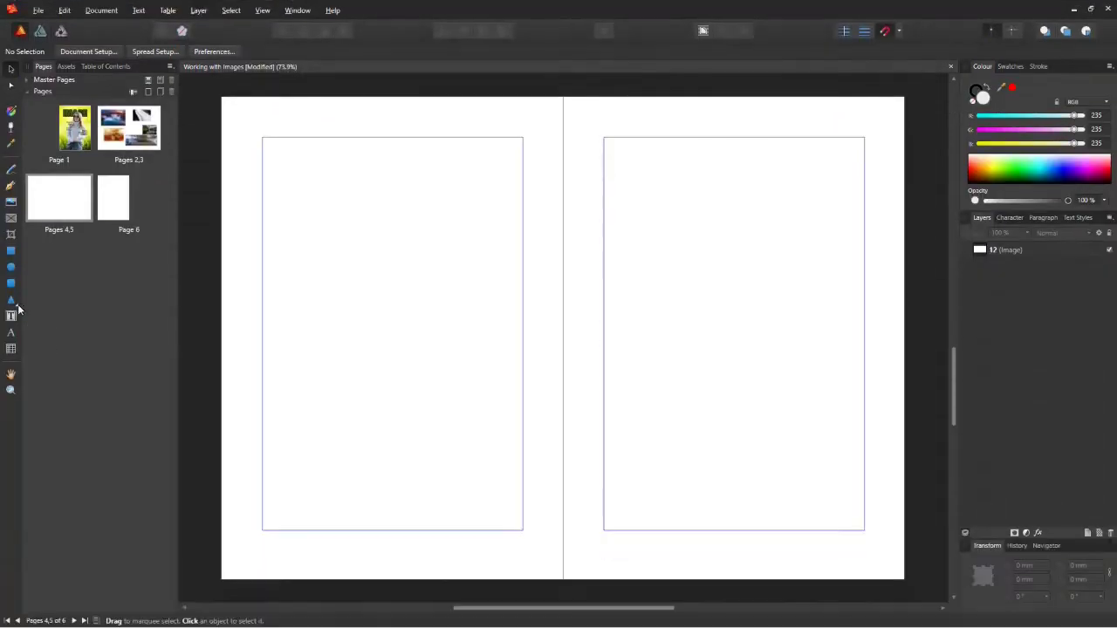
# Draw a magenta segment shape at the top of the left page.
pyautogui.click(16, 307)
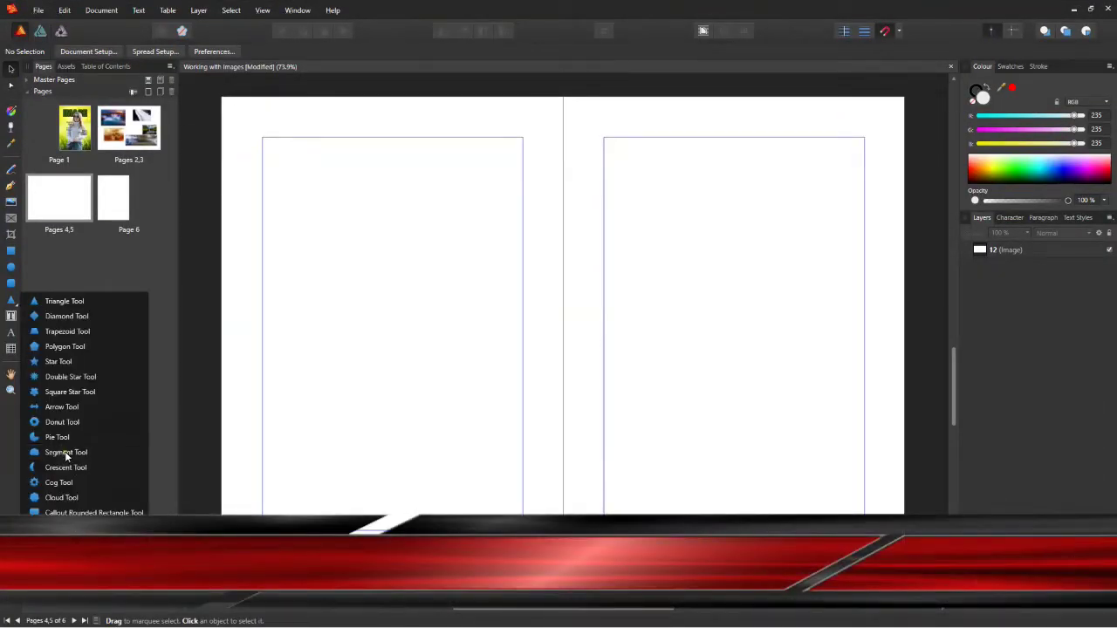
pyautogui.click(66, 452)
pyautogui.moveTo(262, 172); pyautogui.dragTo(494, 288)
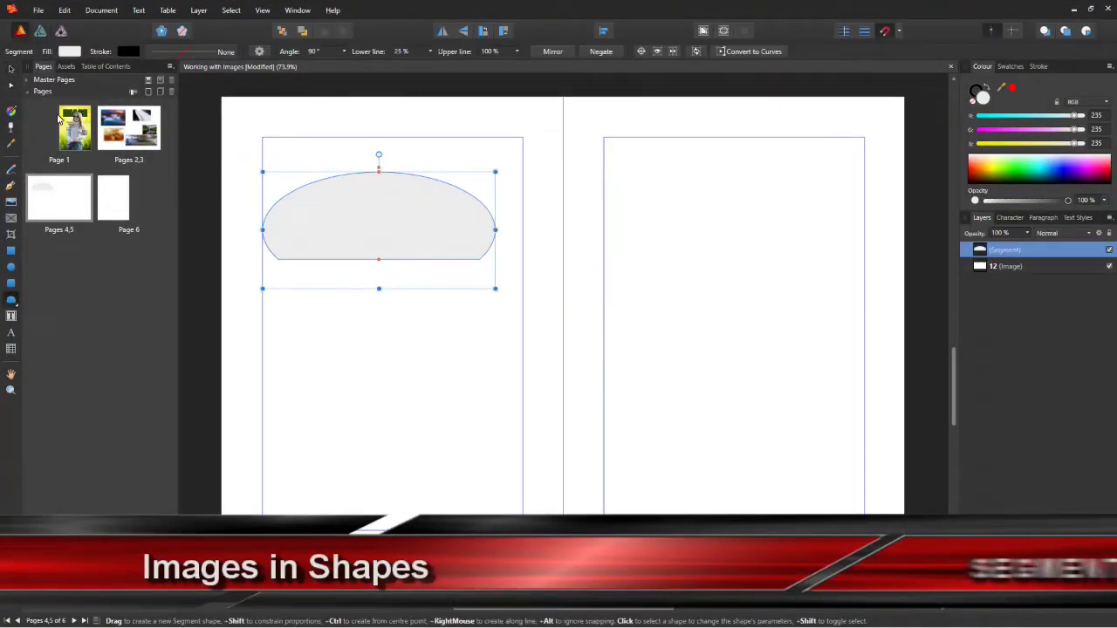
pyautogui.click(69, 51)
pyautogui.click(169, 175)
# Draw a green star on the left page.
pyautogui.click(11, 300)
pyautogui.click(62, 361)
pyautogui.moveTo(384, 318); pyautogui.dragTo(239, 469)
pyautogui.click(54, 51)
pyautogui.click(77, 174)
# Draw a blue cloud shape beside the star.
pyautogui.click(11, 299)
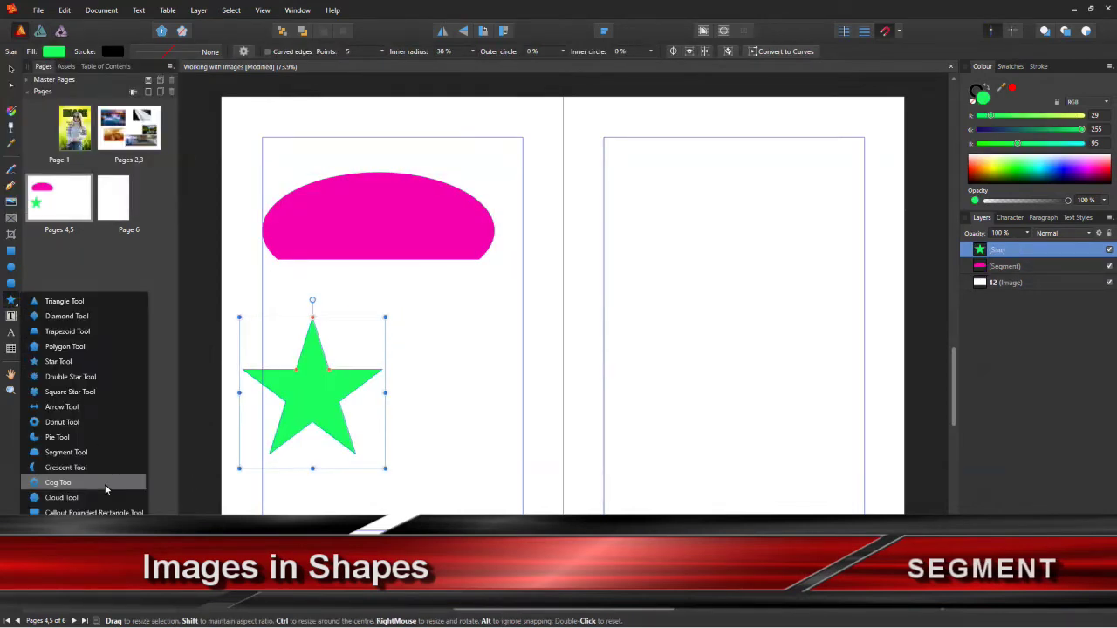
pyautogui.click(96, 496)
pyautogui.moveTo(421, 343); pyautogui.dragTo(635, 492)
pyautogui.click(60, 51)
pyautogui.click(113, 174)
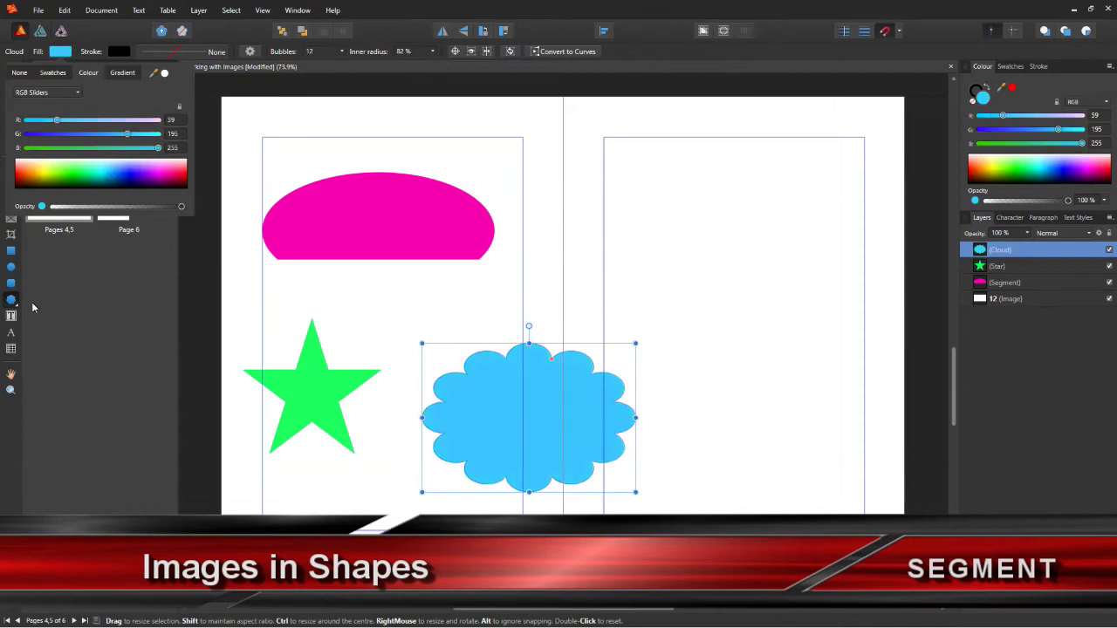
# Draw a yellow tear shape above the cloud.
pyautogui.click(12, 299)
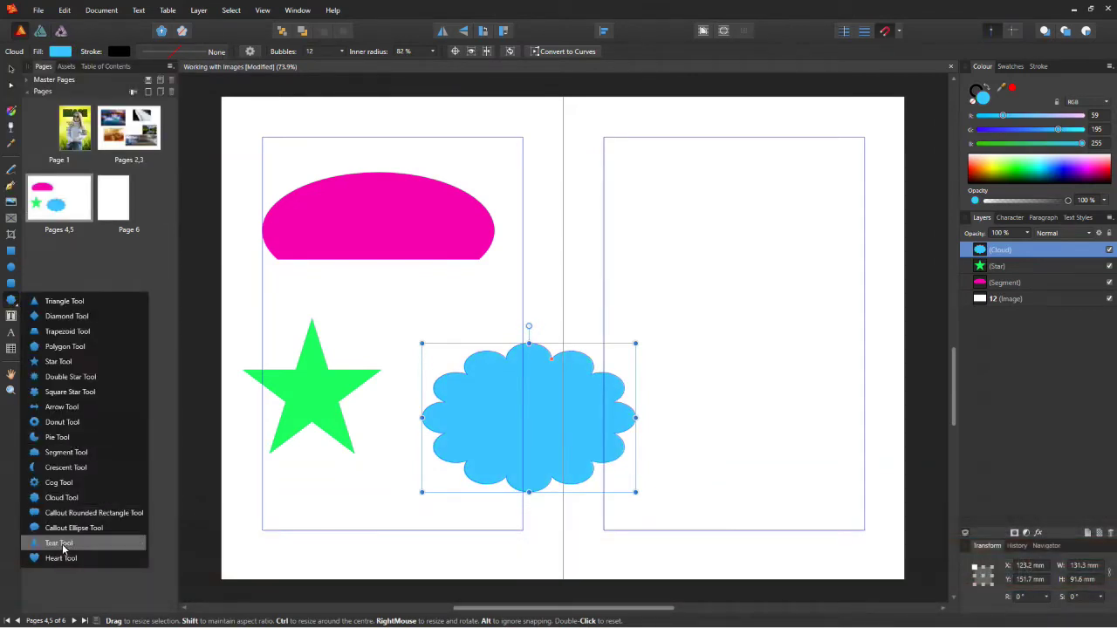
pyautogui.click(59, 543)
pyautogui.moveTo(378, 277); pyautogui.dragTo(433, 418)
pyautogui.click(54, 51)
pyautogui.click(44, 175)
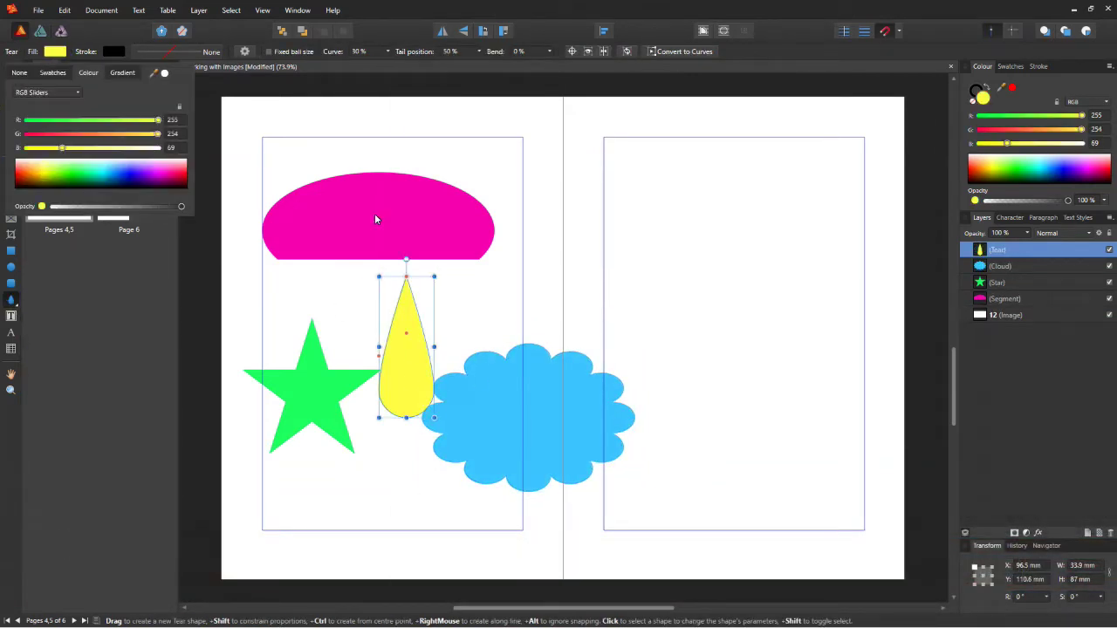
# Rearrange the shapes: segment up-left, cloud down-left, star up, teardrop right.
pyautogui.press('v')
pyautogui.moveTo(375, 219); pyautogui.dragTo(368, 189)
pyautogui.moveTo(416, 354); pyautogui.dragTo(425, 318)
pyautogui.moveTo(541, 408); pyautogui.dragTo(474, 448)
pyautogui.moveTo(308, 394); pyautogui.dragTo(299, 338)
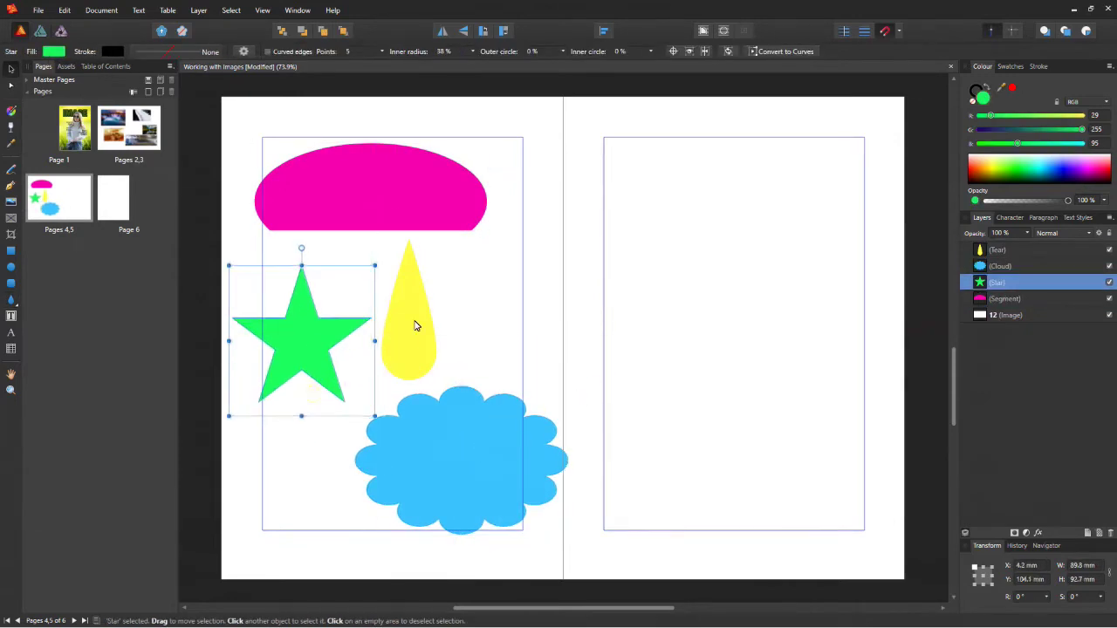
pyautogui.moveTo(415, 326); pyautogui.dragTo(487, 323)
pyautogui.click(365, 156)
pyautogui.click(10, 204)
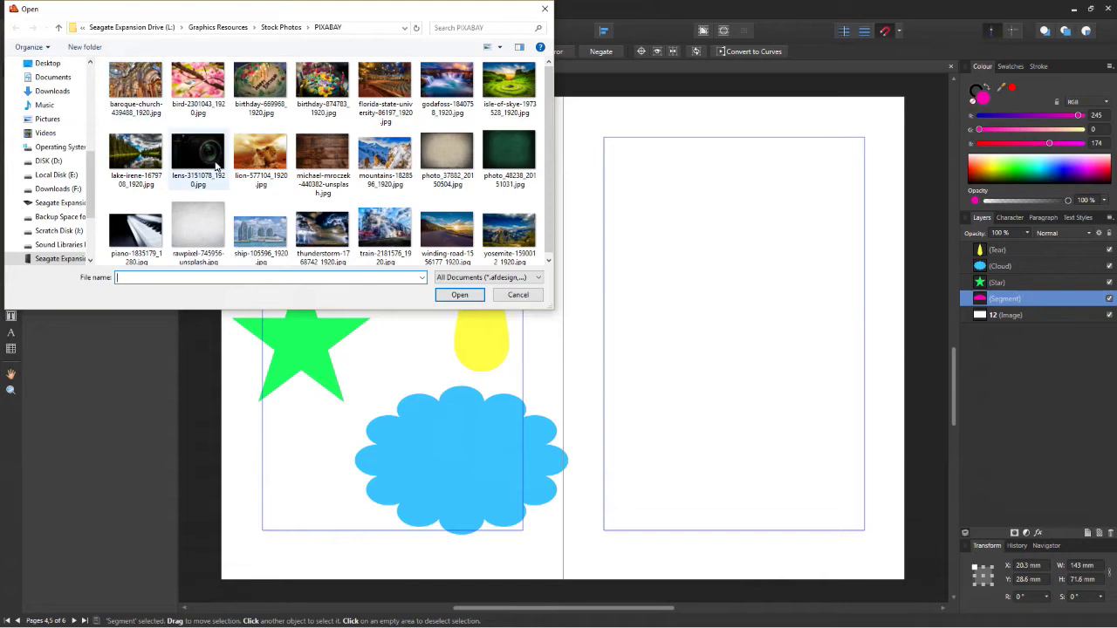
# Place lens-3151078_1920.jpg over the pink segment and clip it inside the Segment layer.
pyautogui.click(453, 300)
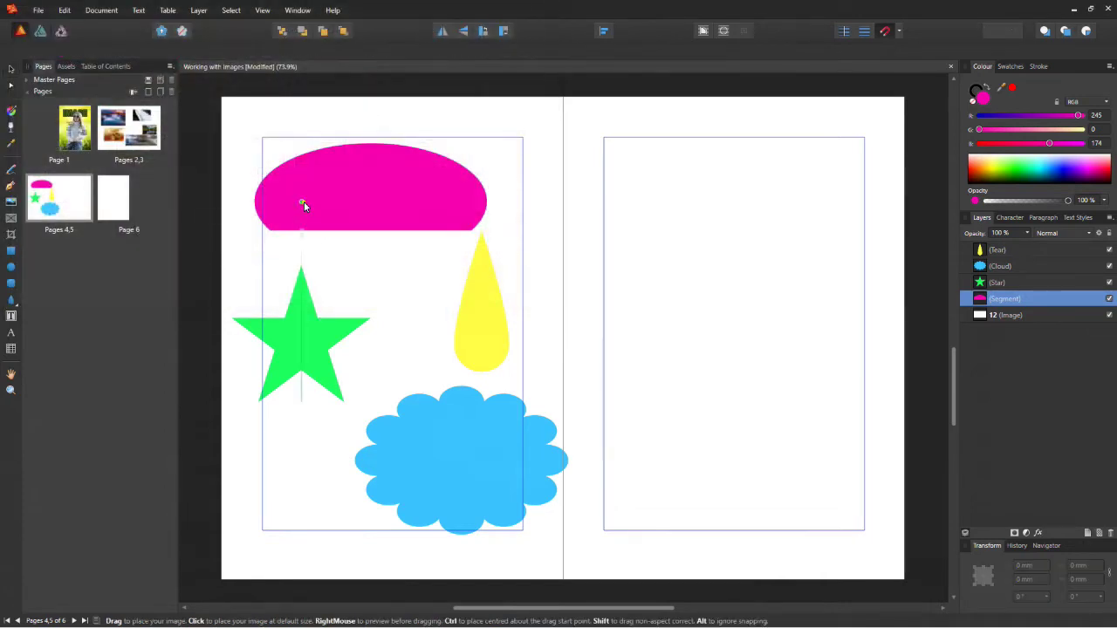
pyautogui.click(303, 205)
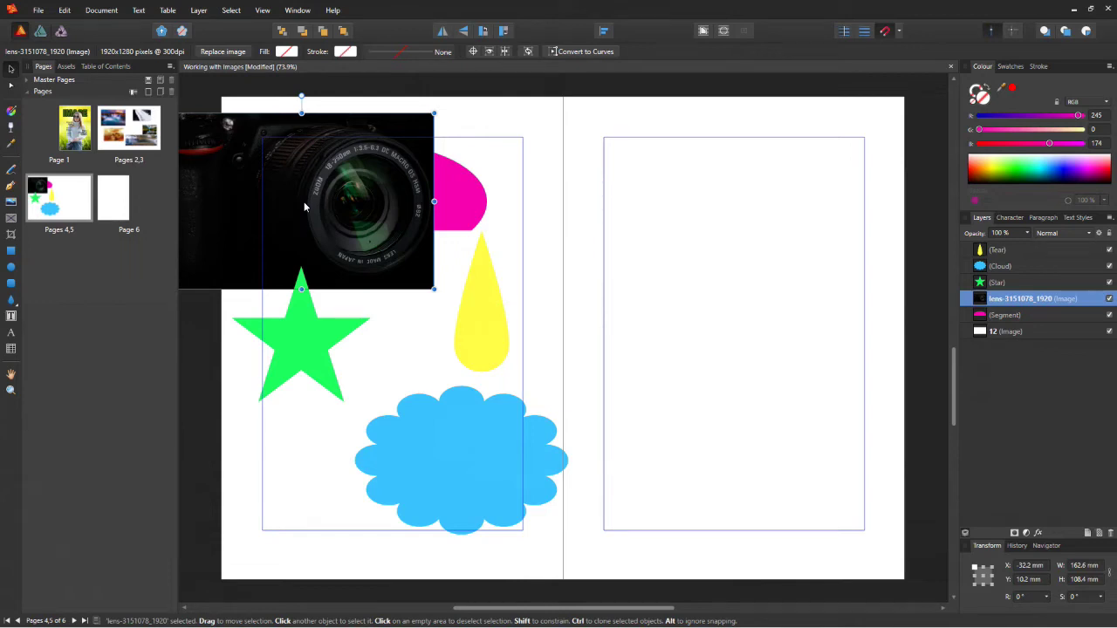
pyautogui.moveTo(204, 169); pyautogui.dragTo(276, 177)
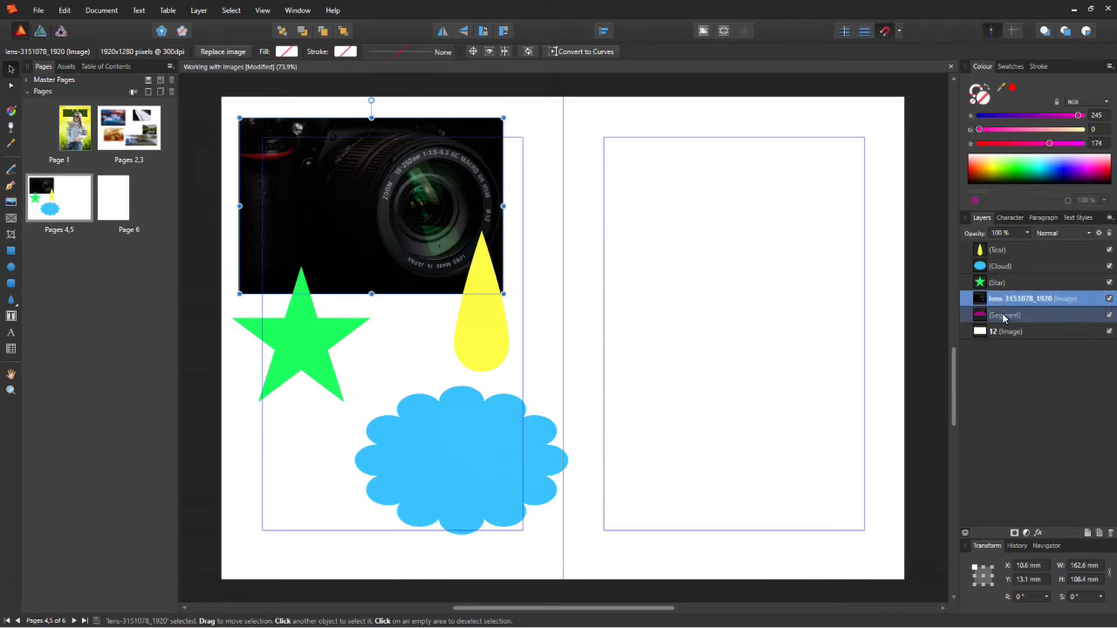
pyautogui.moveTo(1004, 318); pyautogui.dragTo(970, 326)
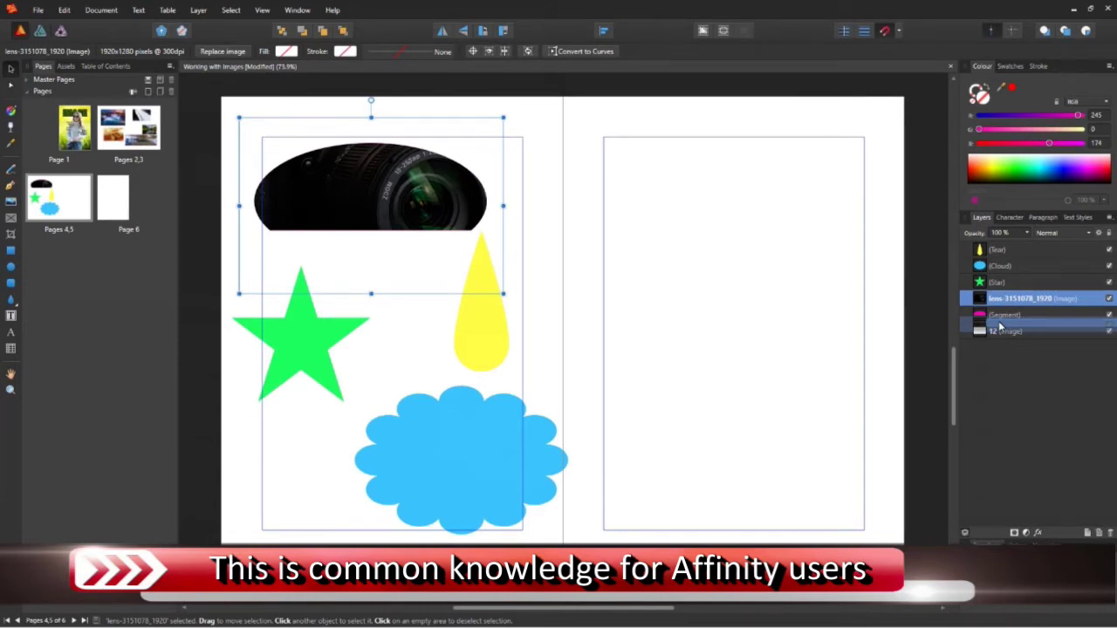
pyautogui.moveTo(1001, 326); pyautogui.dragTo(1002, 326)
pyautogui.click(584, 287)
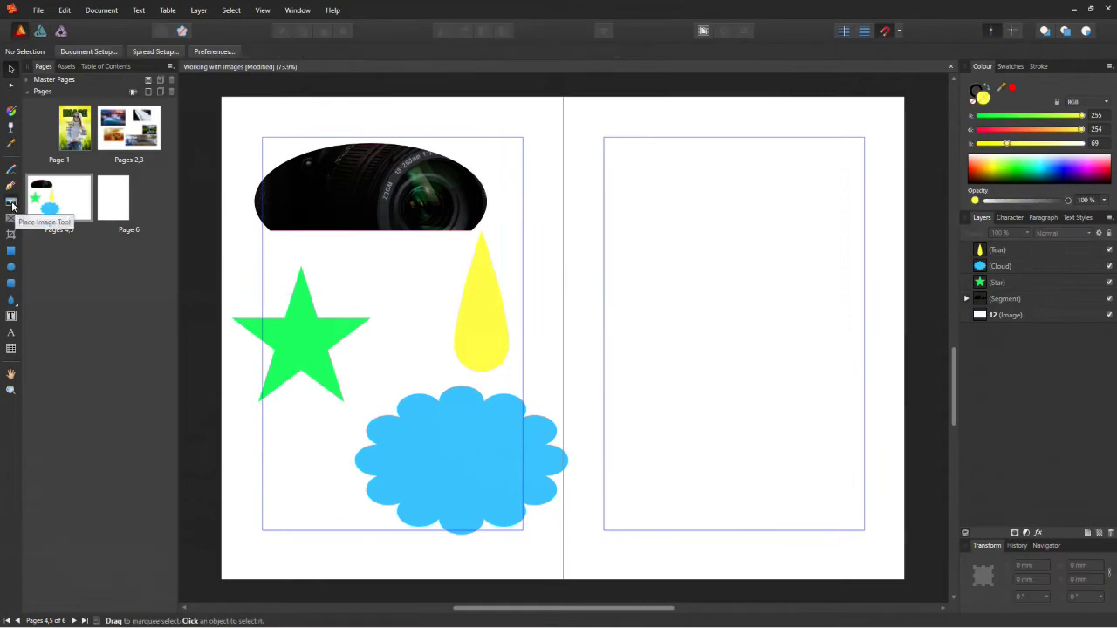
# Place the mountain photo and clip it inside the star.
pyautogui.click(11, 205)
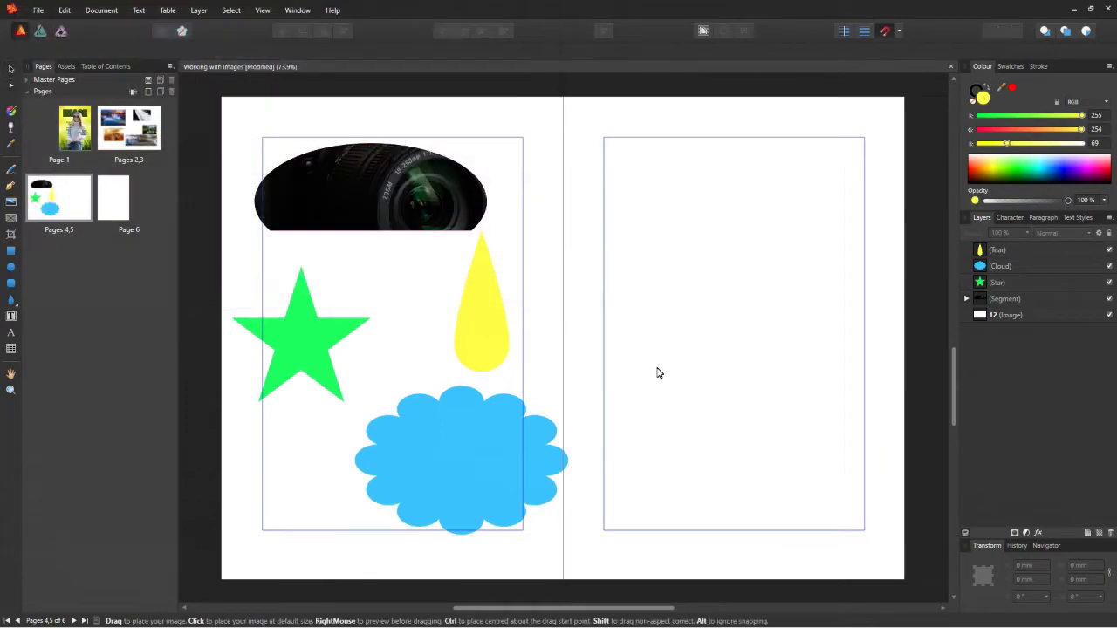
pyautogui.moveTo(180, 256); pyautogui.dragTo(444, 416)
pyautogui.moveTo(312, 336); pyautogui.dragTo(312, 301)
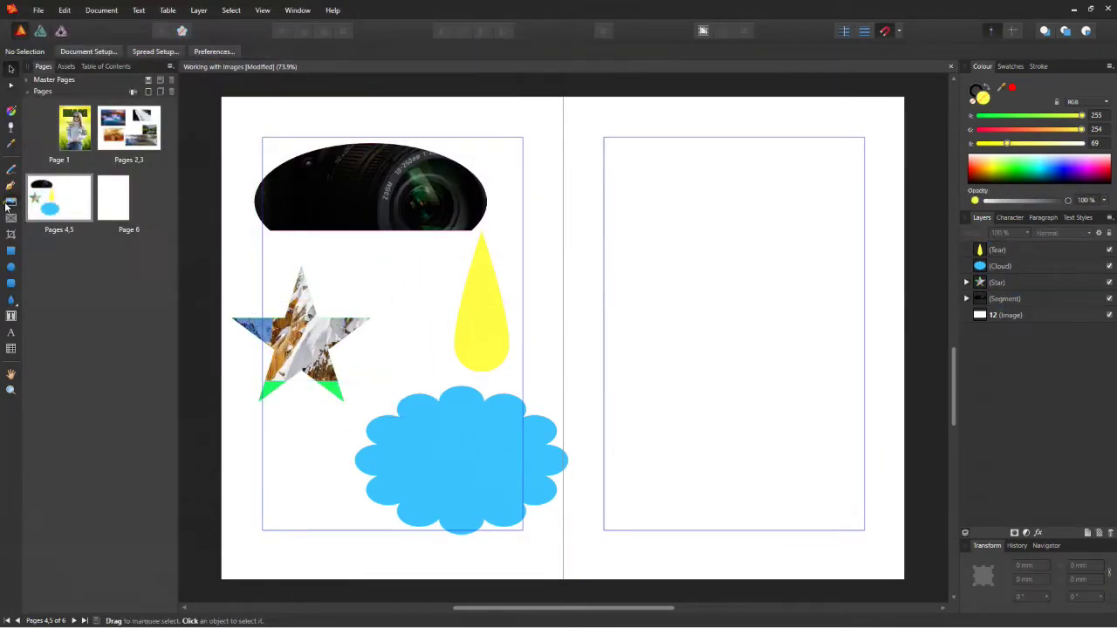
# Place the birthday cake photo and clip it inside the cloud shape.
pyautogui.click(11, 205)
pyautogui.click(319, 80)
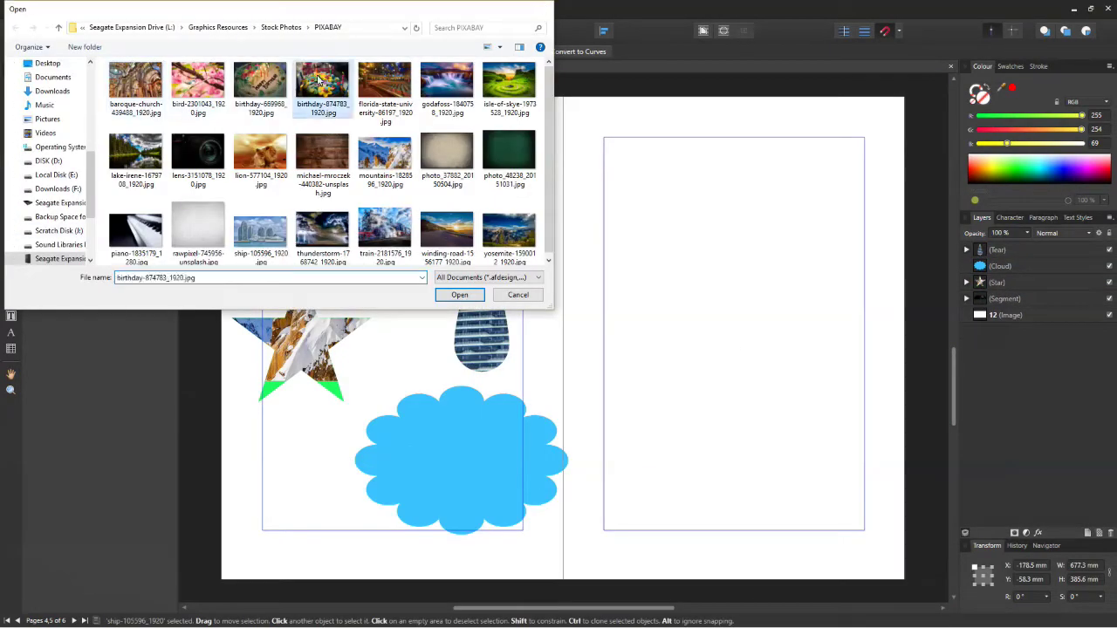
pyautogui.doubleClick(318, 80)
pyautogui.click(533, 461)
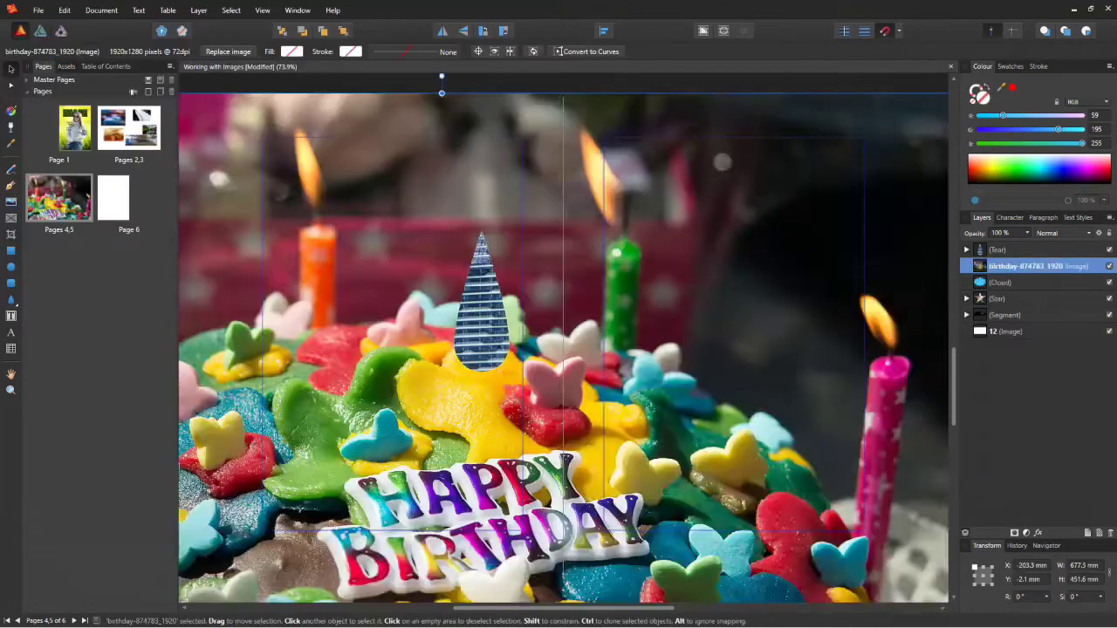
pyautogui.moveTo(1030, 266); pyautogui.dragTo(981, 282)
pyautogui.click(212, 402)
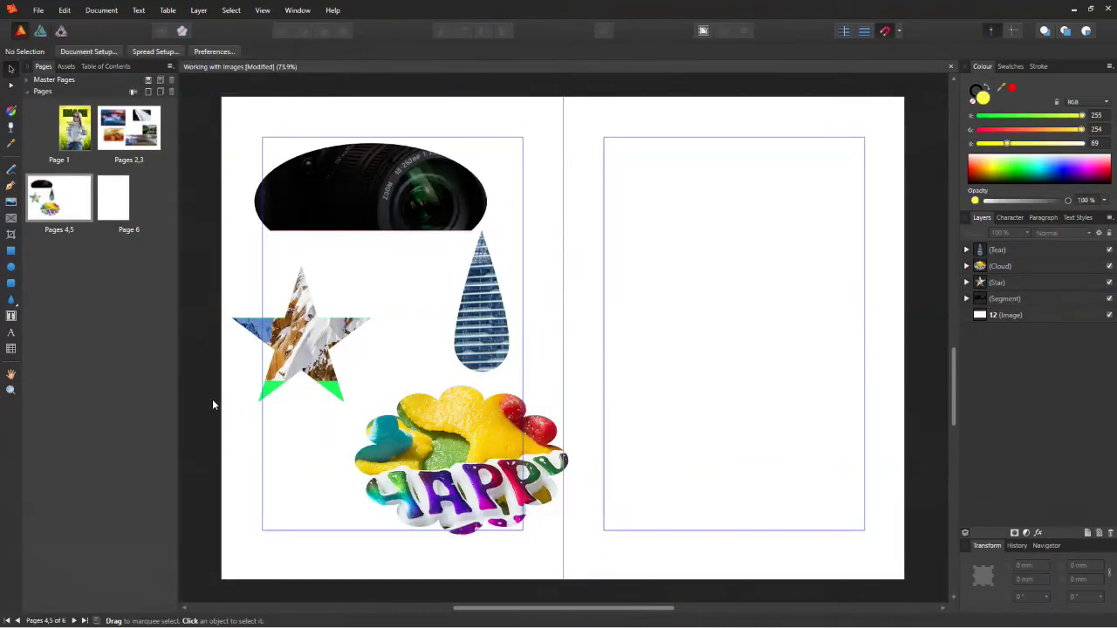
# Draw a text frame covering the right page.
pyautogui.press('t')
pyautogui.moveTo(603, 137); pyautogui.dragTo(864, 530)
pyautogui.scroll(2, 750, 51)
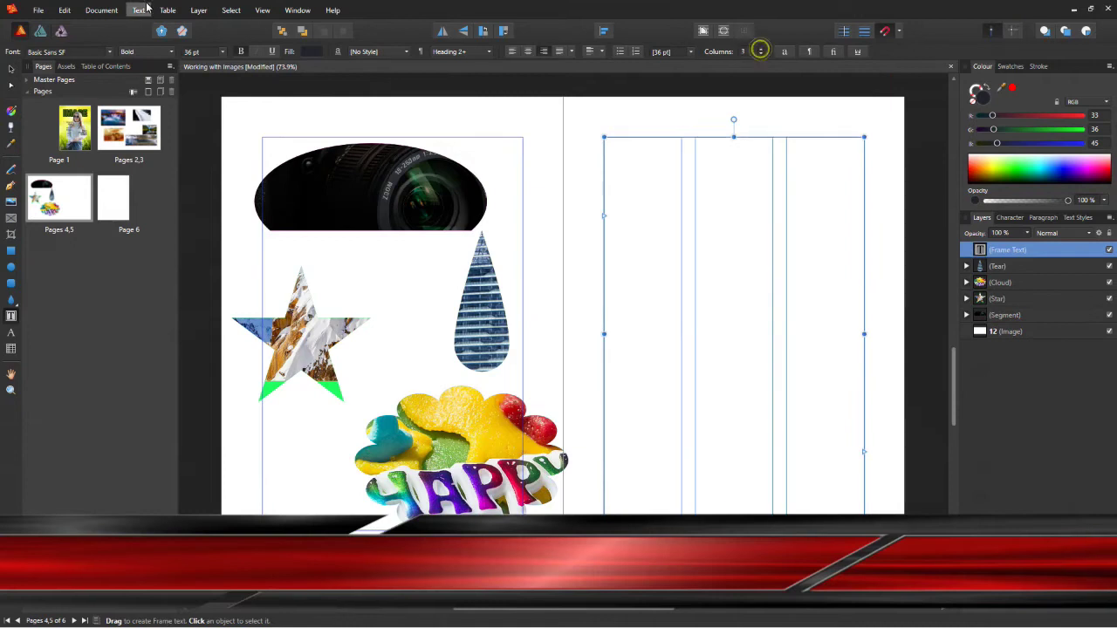
pyautogui.click(138, 9)
# Insert filler text and format all of it as 13 pt Regular, left-aligned.
pyautogui.click(162, 273)
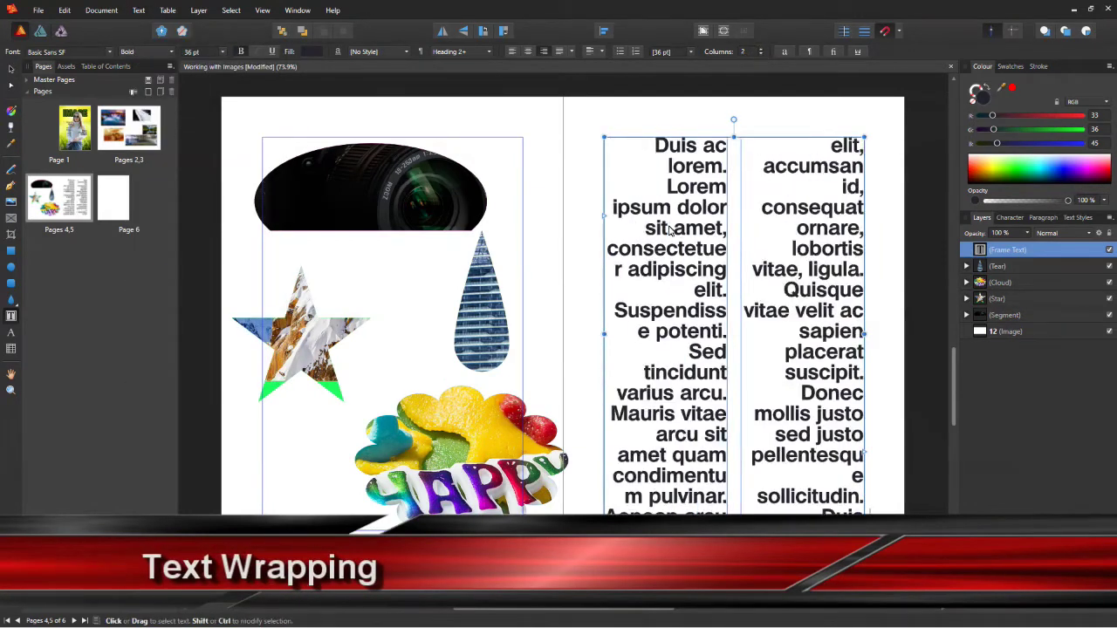
pyautogui.hotkey('ctrl', 'a')
pyautogui.click(222, 51)
pyautogui.click(201, 149)
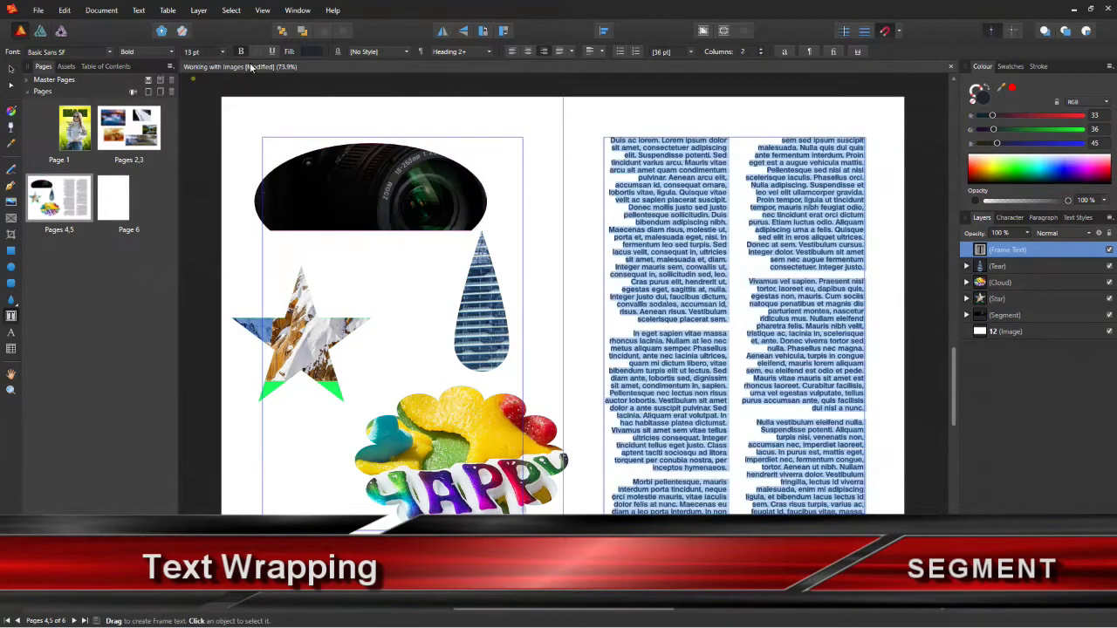
pyautogui.click(513, 52)
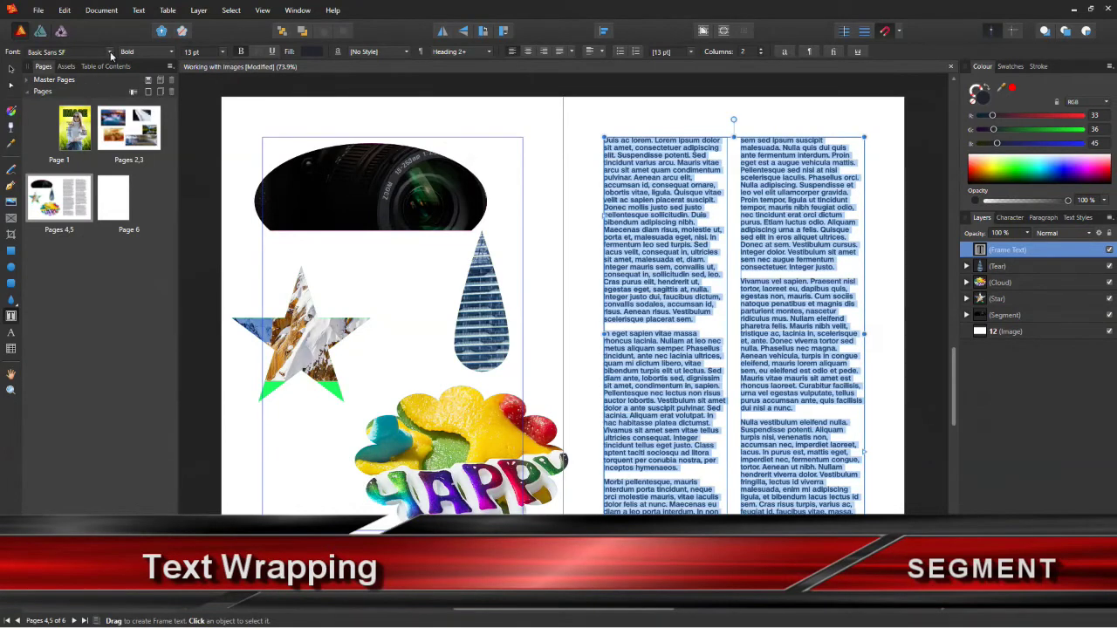
pyautogui.click(143, 52)
pyautogui.click(140, 70)
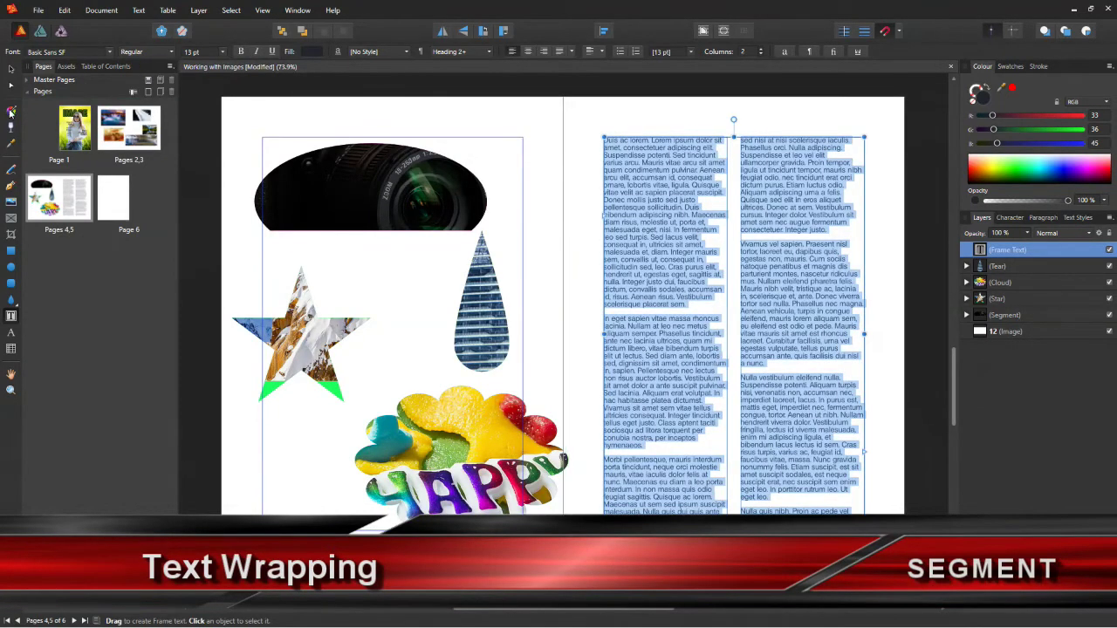
pyautogui.press('Escape')
pyautogui.click(573, 187)
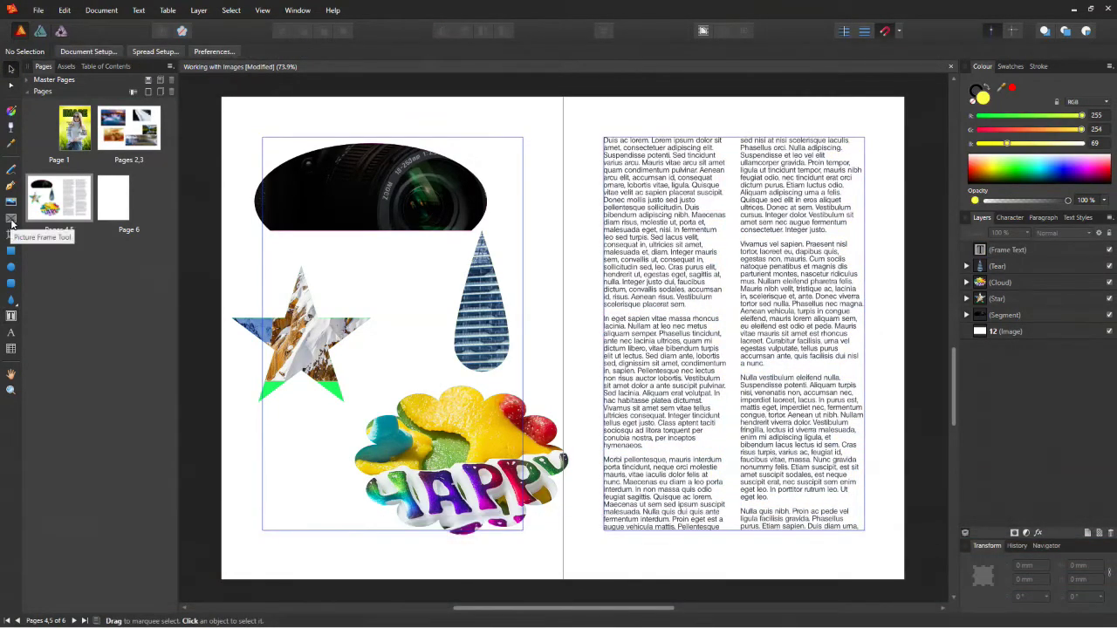
# Draw three picture frames over the text (top-left, middle, lower right) and show Text Wrap settings.
pyautogui.click(12, 220)
pyautogui.moveTo(605, 139); pyautogui.dragTo(706, 220)
pyautogui.moveTo(632, 292); pyautogui.dragTo(836, 381)
pyautogui.moveTo(801, 413); pyautogui.dragTo(905, 580)
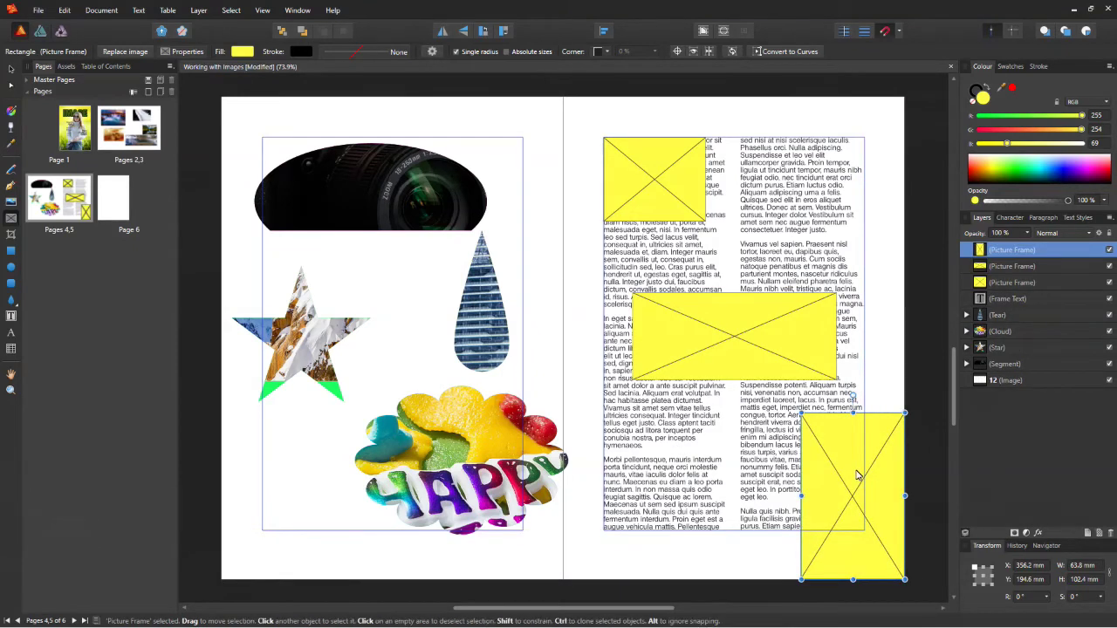
pyautogui.click(703, 31)
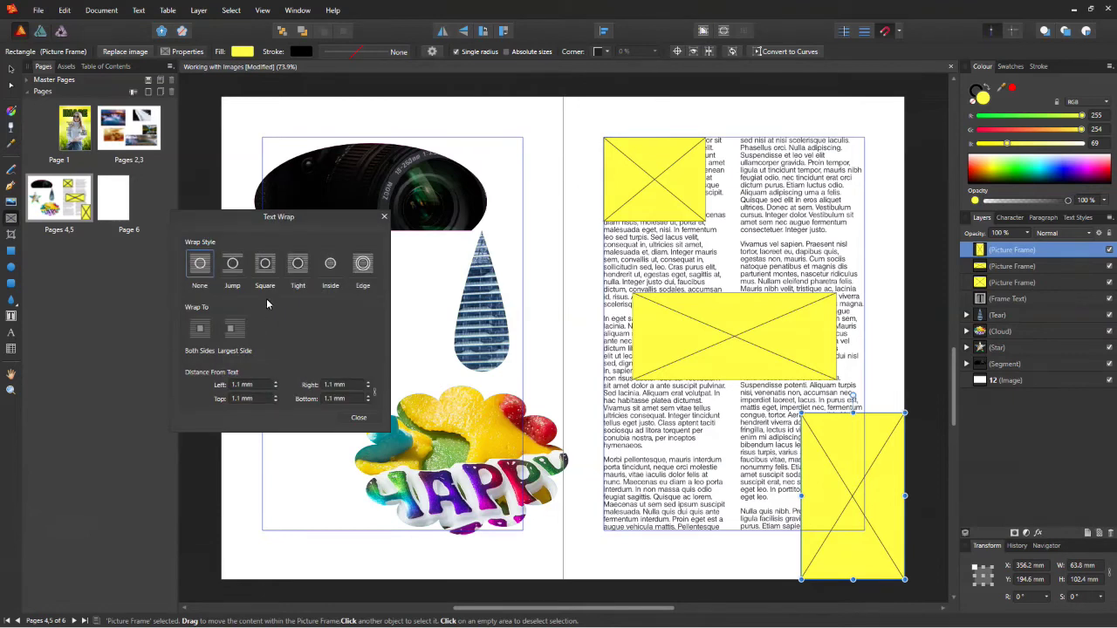
# Try wrap styles on the lower-right frame, ending with Edge wrapping.
pyautogui.click(232, 266)
pyautogui.click(266, 265)
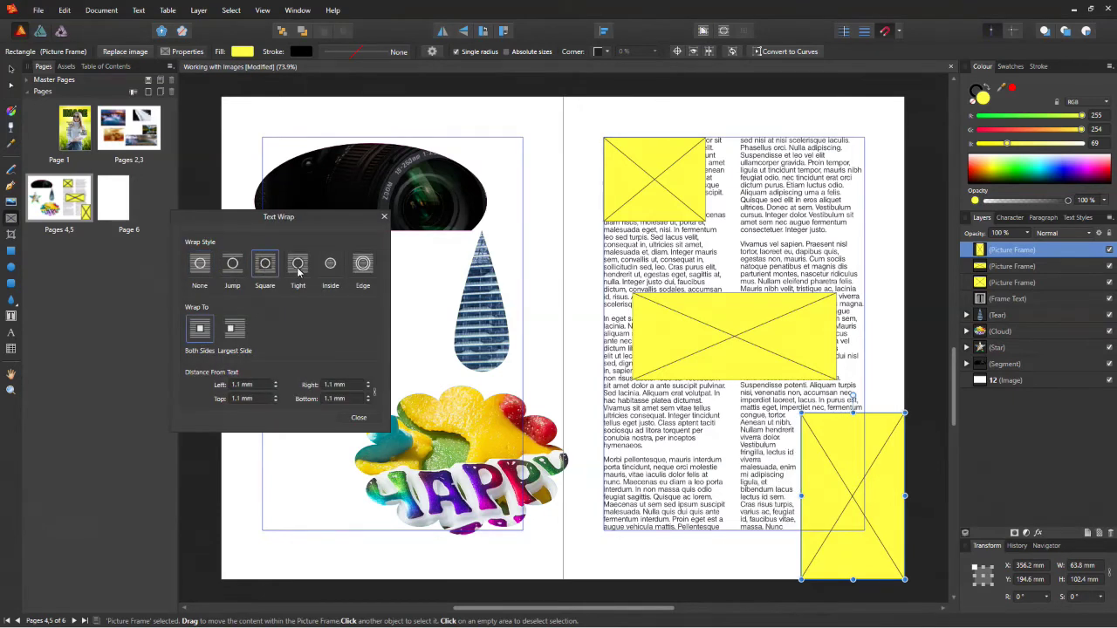
pyautogui.click(329, 266)
pyautogui.click(363, 266)
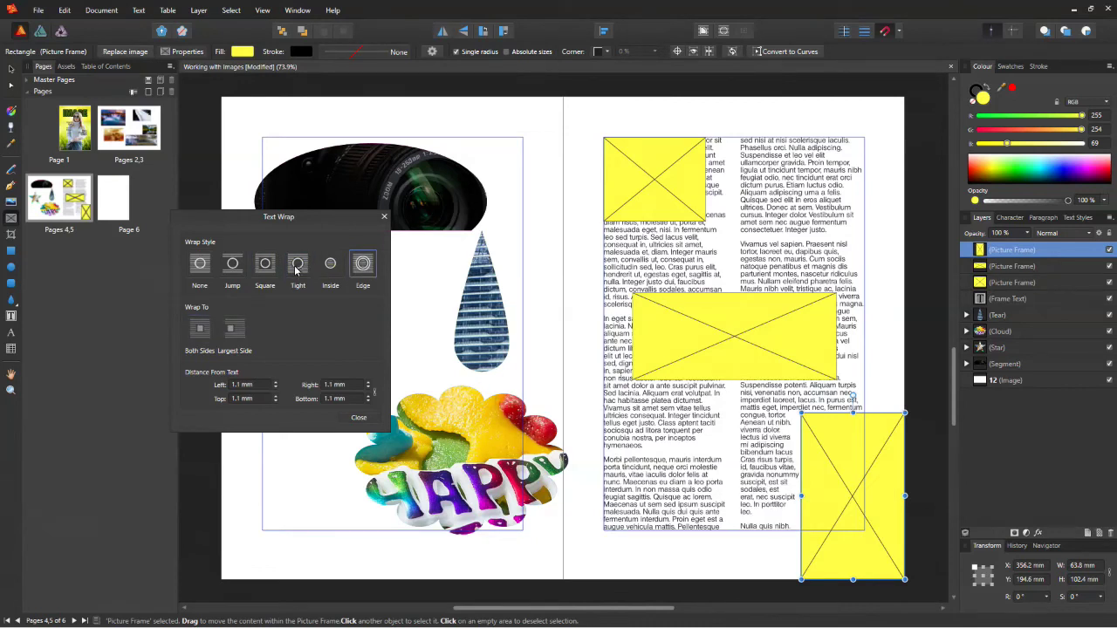
# Wrap text tightly around the middle frame and set the top-left frame to Jump.
pyautogui.click(676, 314)
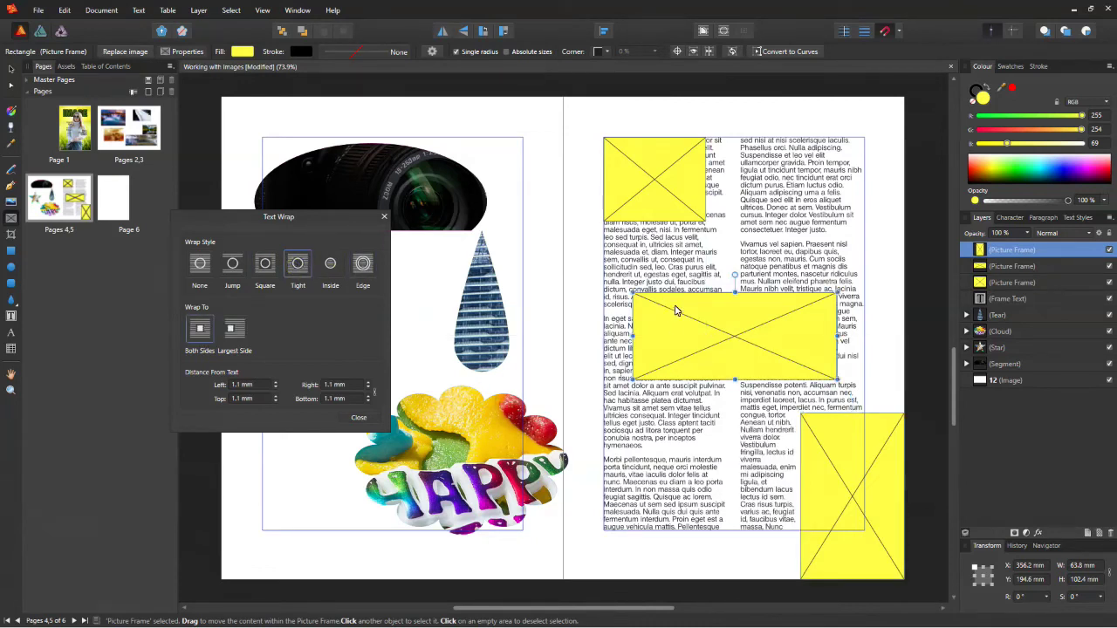
pyautogui.click(299, 265)
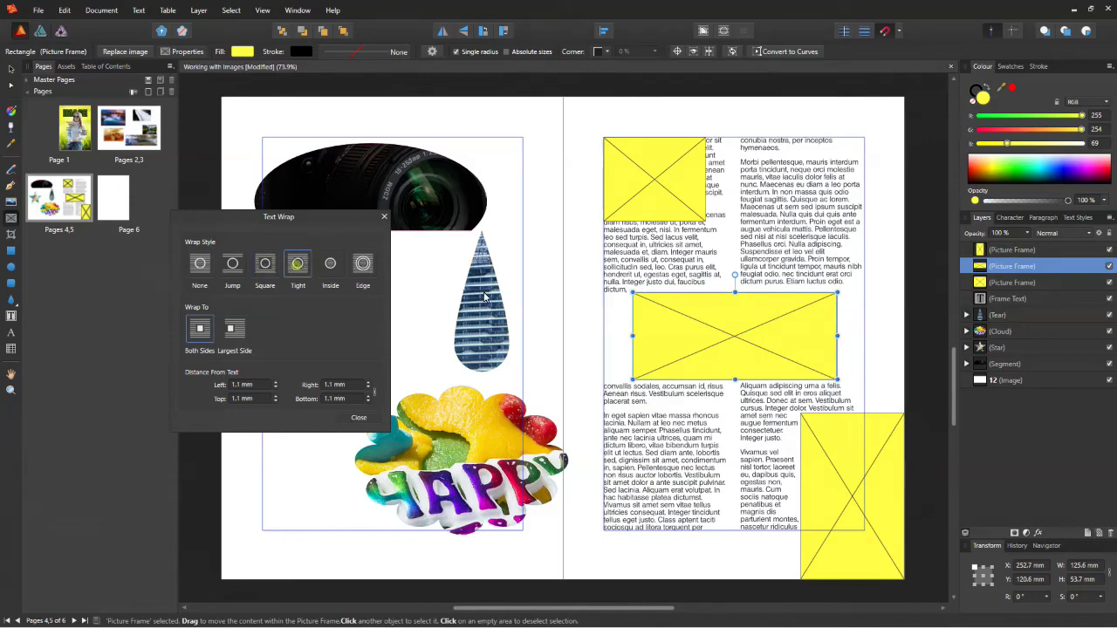
pyautogui.click(654, 183)
pyautogui.click(298, 265)
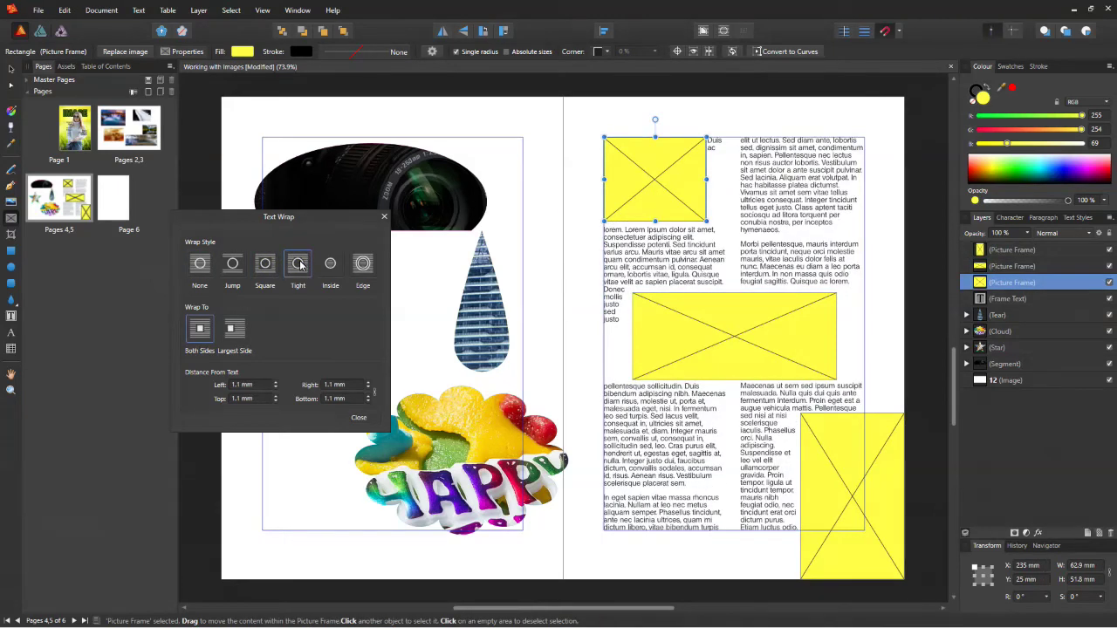
pyautogui.click(260, 272)
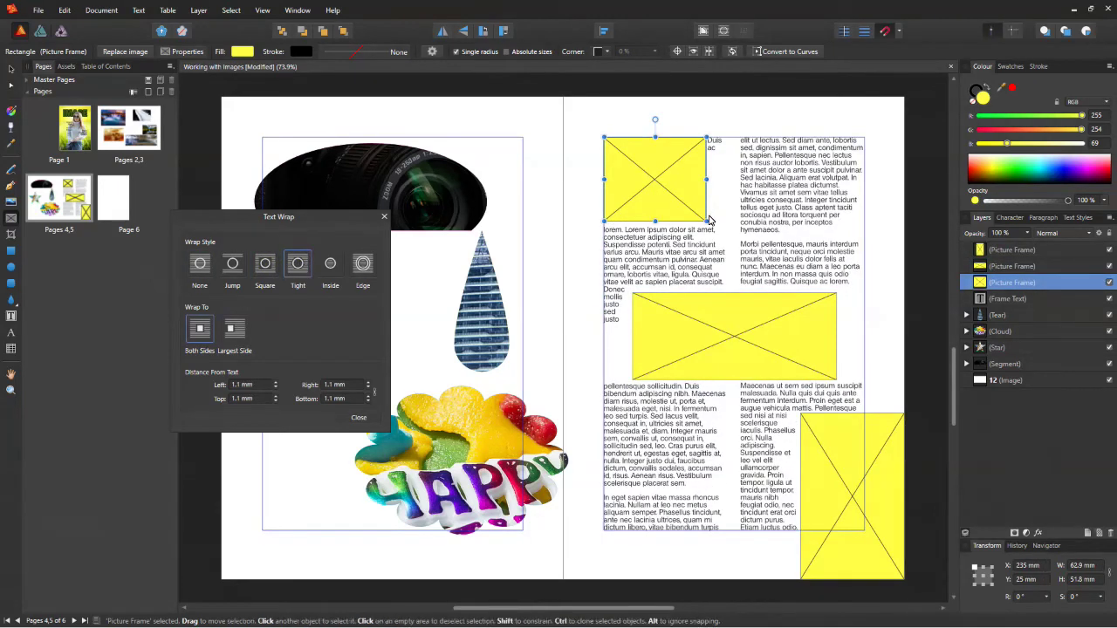
pyautogui.click(236, 271)
# Narrow the middle picture frame by dragging both side handles inward.
pyautogui.click(755, 369)
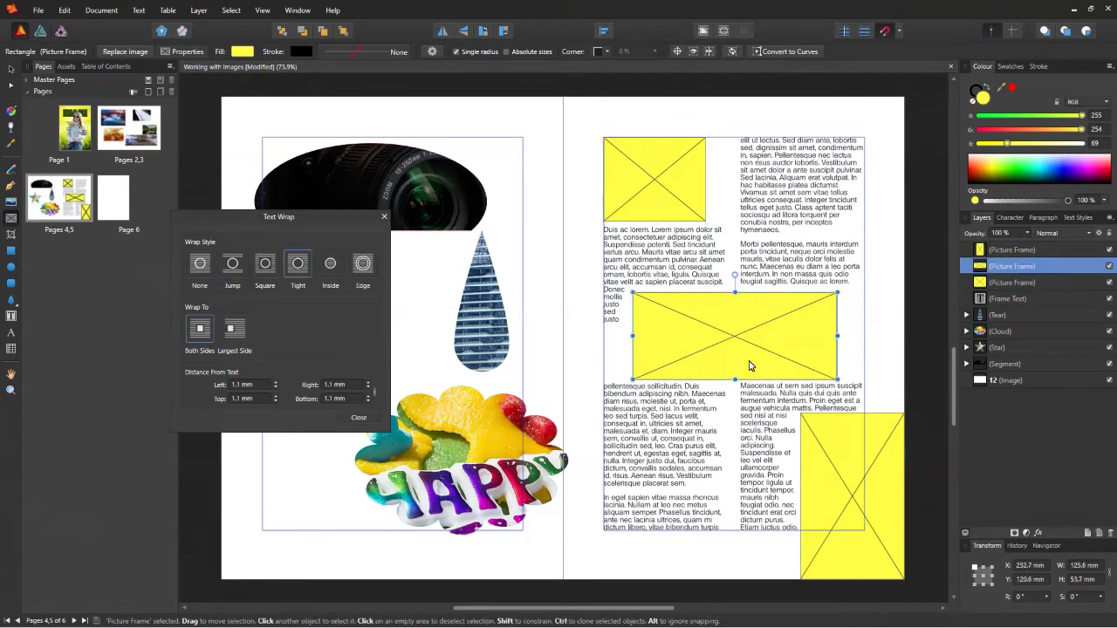
pyautogui.moveTo(632, 336); pyautogui.dragTo(655, 342)
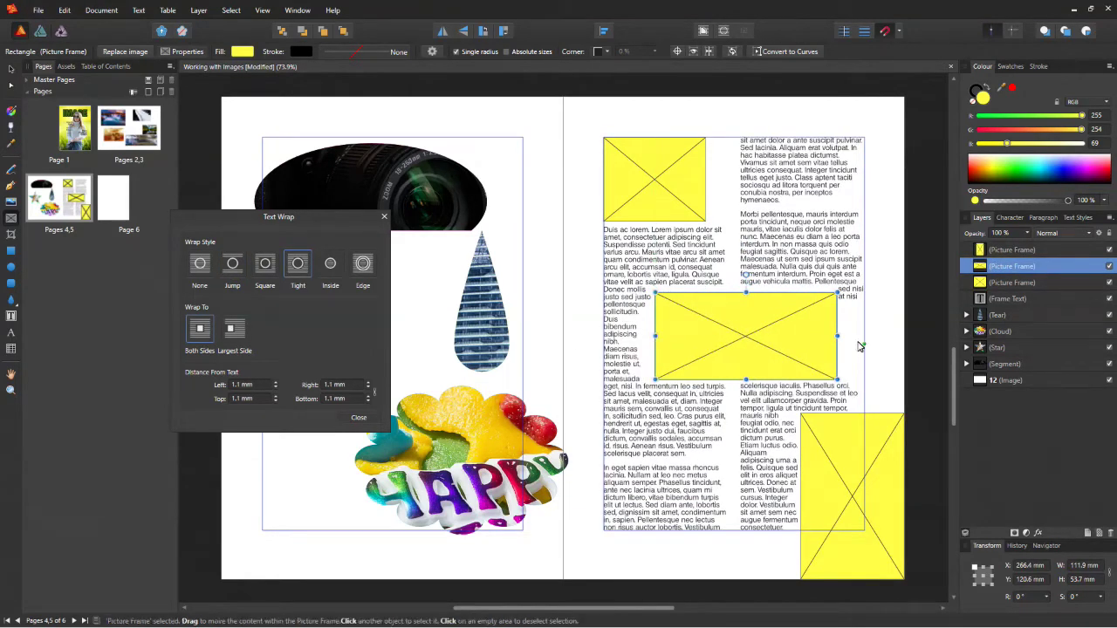
pyautogui.moveTo(836, 340); pyautogui.dragTo(821, 342)
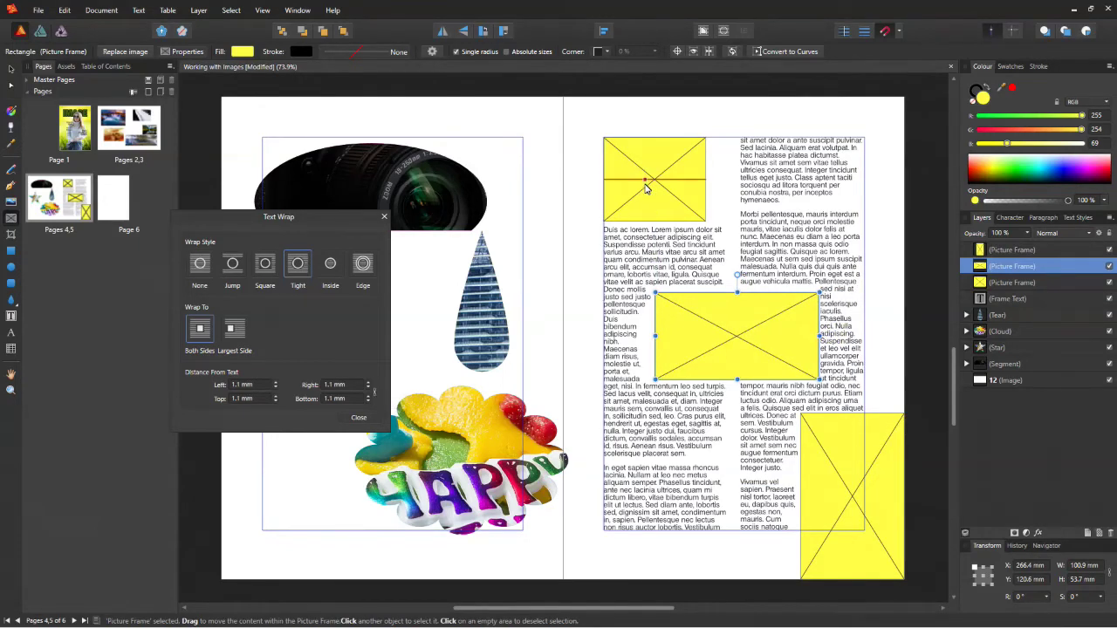
pyautogui.click(646, 189)
# Fill the top-left frame with the lion photo and the middle frame with isle-of-skye, wrapped Tight.
pyautogui.hotkey('ctrl', 'shift', 'p')
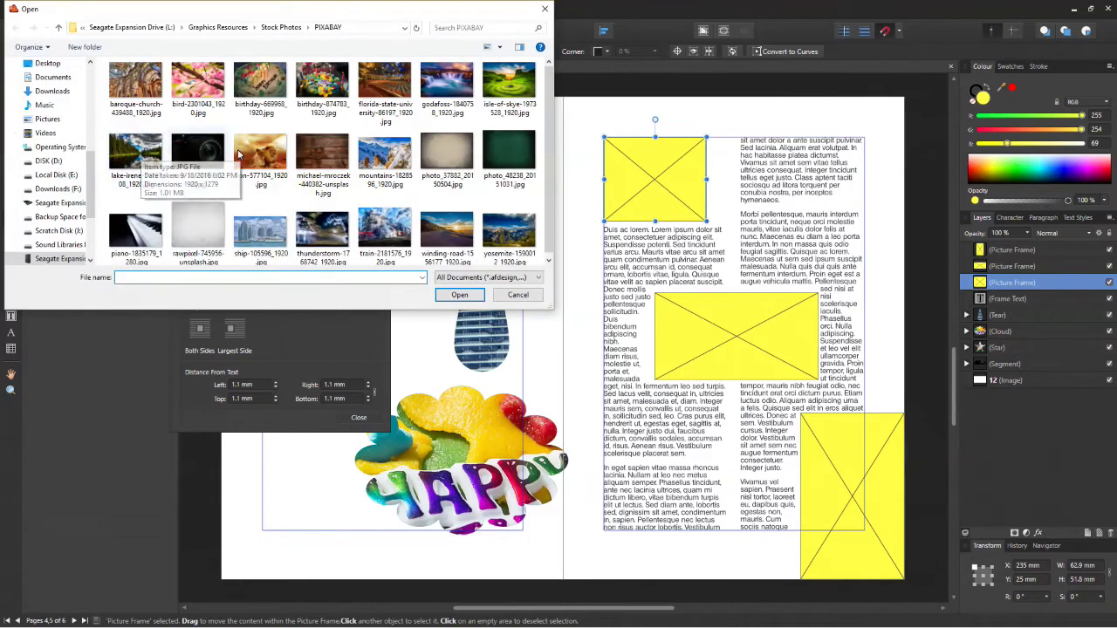
pyautogui.doubleClick(239, 154)
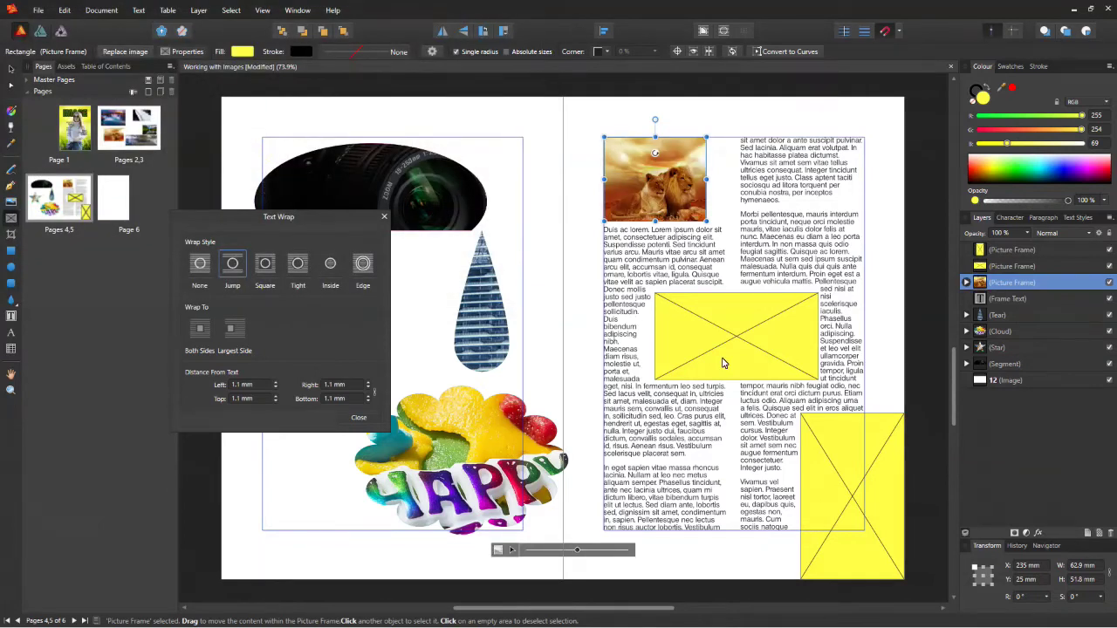
pyautogui.click(722, 363)
pyautogui.click(200, 263)
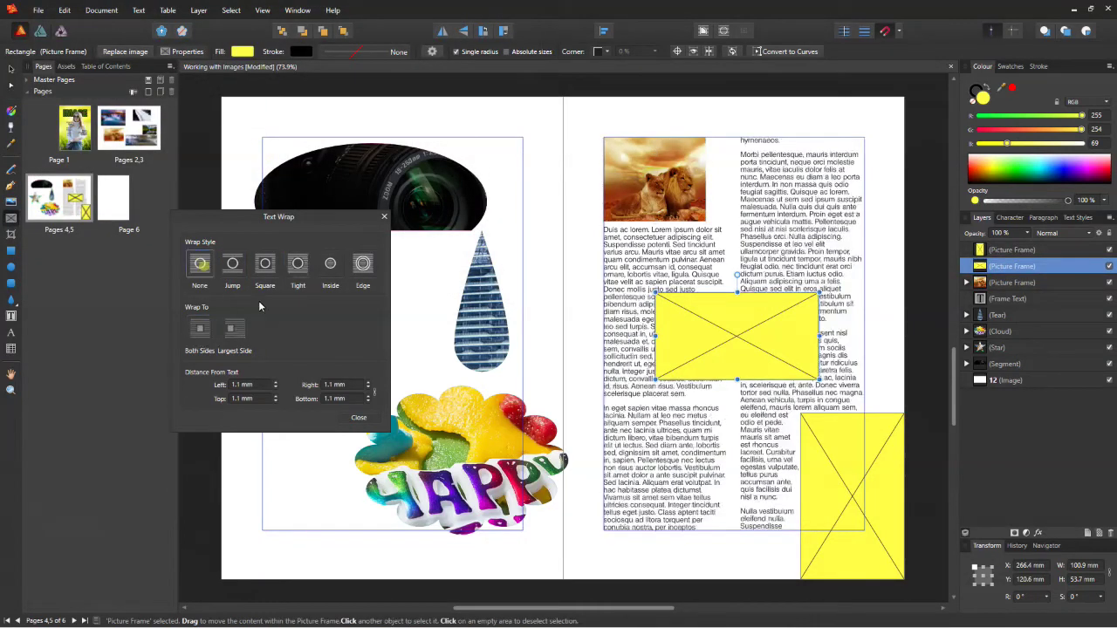
pyautogui.click(10, 204)
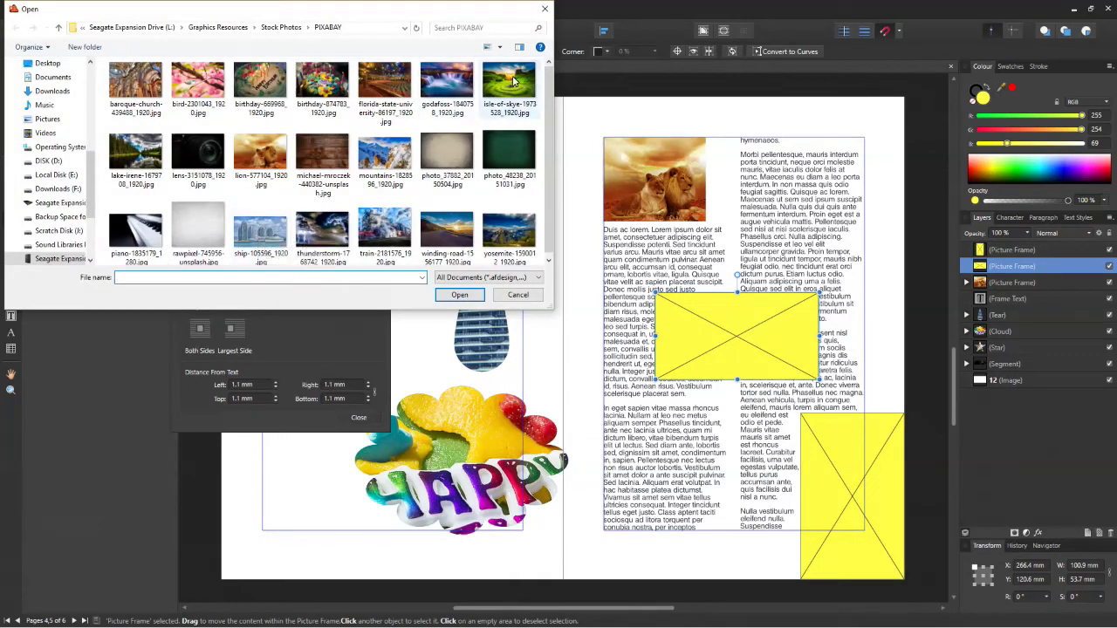
pyautogui.doubleClick(261, 228)
pyautogui.click(296, 265)
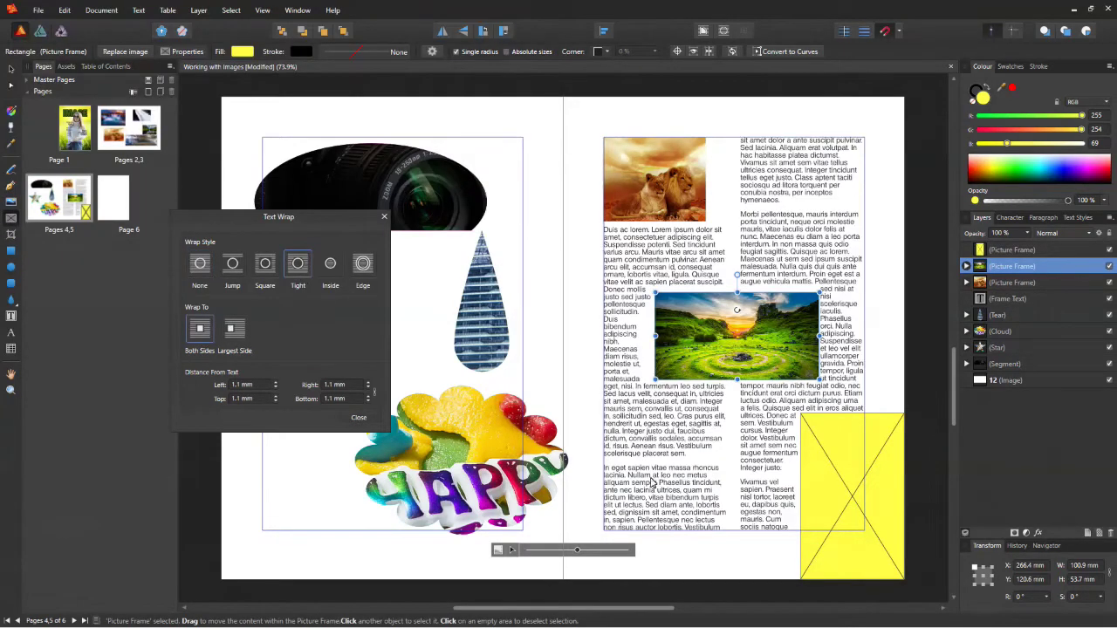
# Fill the bottom-right frame with the winding-road photo and close the text wrap settings.
pyautogui.click(850, 489)
pyautogui.click(11, 203)
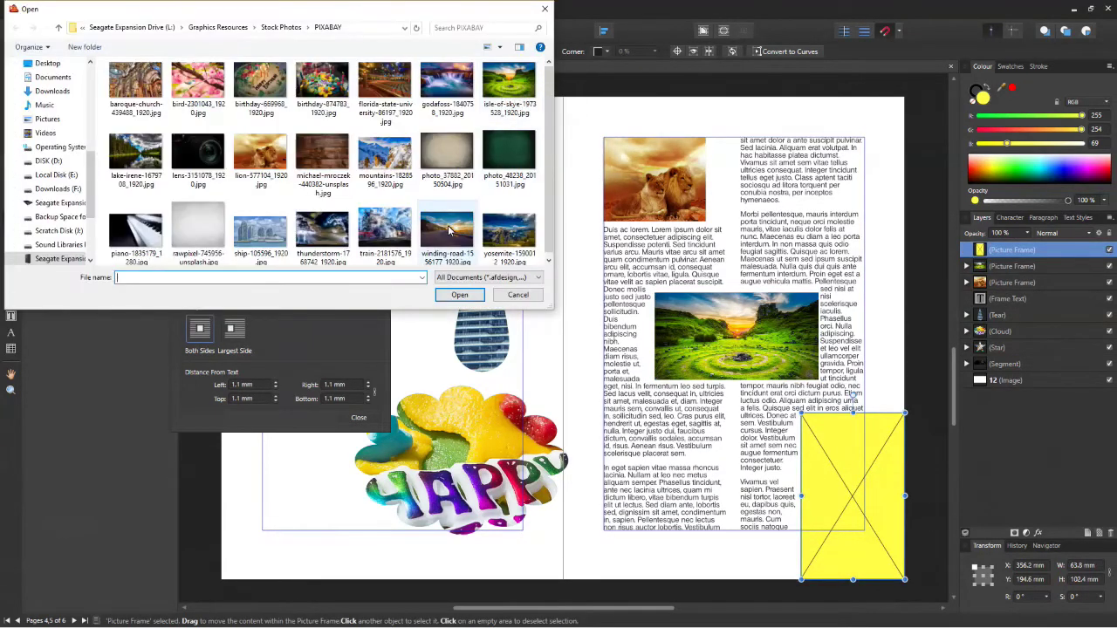
pyautogui.doubleClick(449, 229)
pyautogui.click(358, 418)
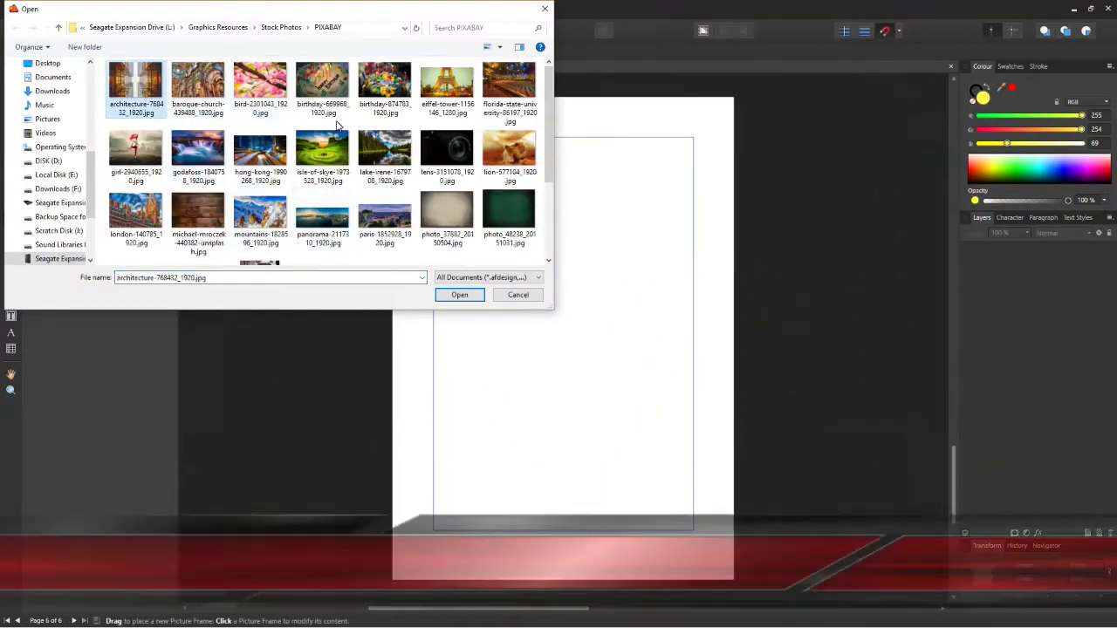
# Add the eiffel-tower, florida-state-university, london, singapore-river, panorama and paris photos to the selection and load them.
pyautogui.keyDown('ctrl'); pyautogui.click(435, 91); pyautogui.keyUp('ctrl')
pyautogui.keyDown('ctrl'); pyautogui.click(506, 93); pyautogui.keyUp('ctrl')
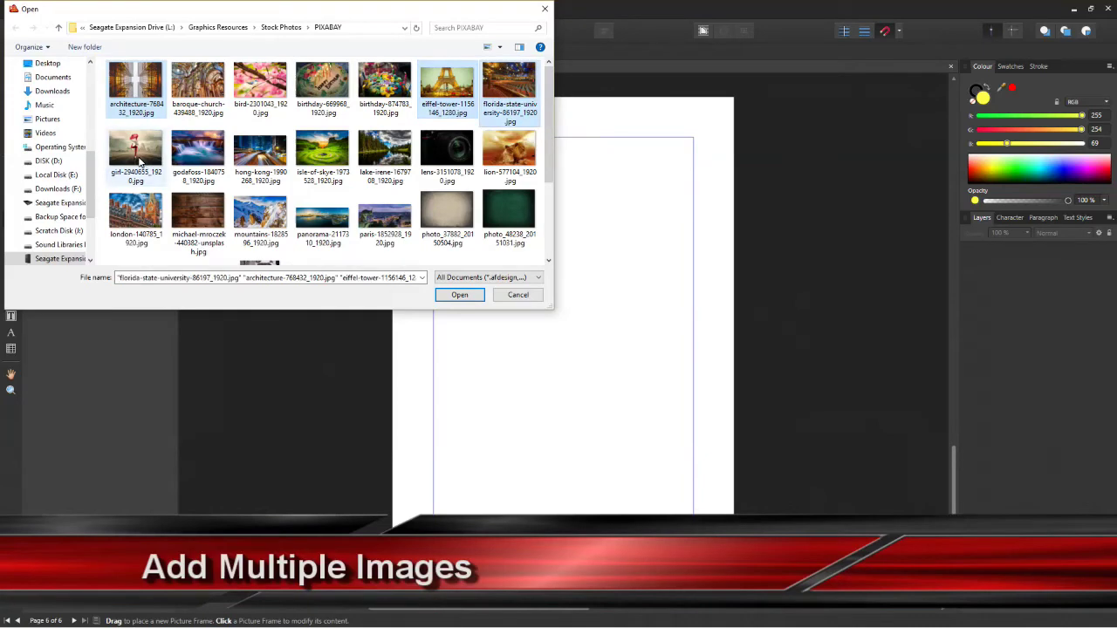
pyautogui.keyDown('ctrl'); pyautogui.click(136, 210); pyautogui.keyUp('ctrl')
pyautogui.scroll(-2, 294, 197)
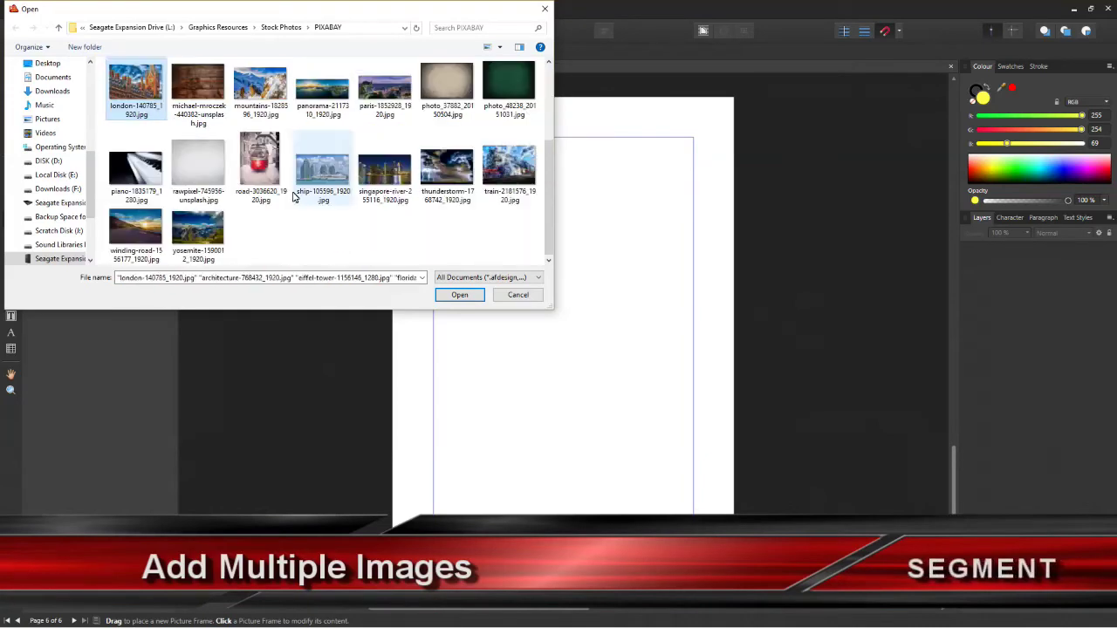
pyautogui.keyDown('ctrl'); pyautogui.click(384, 170); pyautogui.keyUp('ctrl')
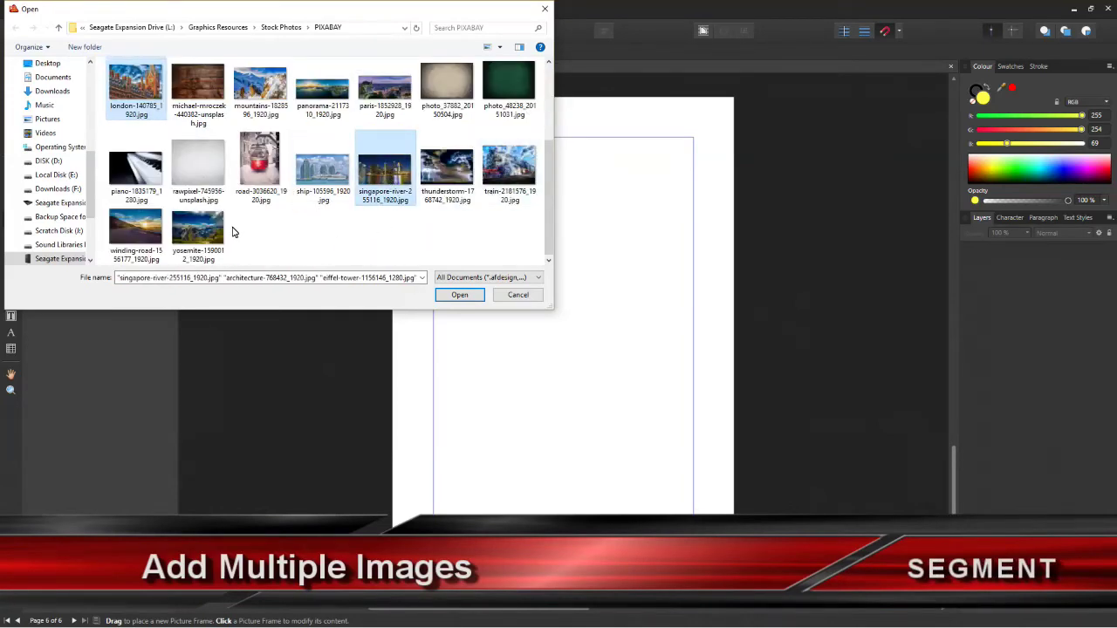
pyautogui.keyDown('ctrl'); pyautogui.click(321, 87); pyautogui.keyUp('ctrl')
pyautogui.keyDown('ctrl'); pyautogui.click(384, 87); pyautogui.keyUp('ctrl')
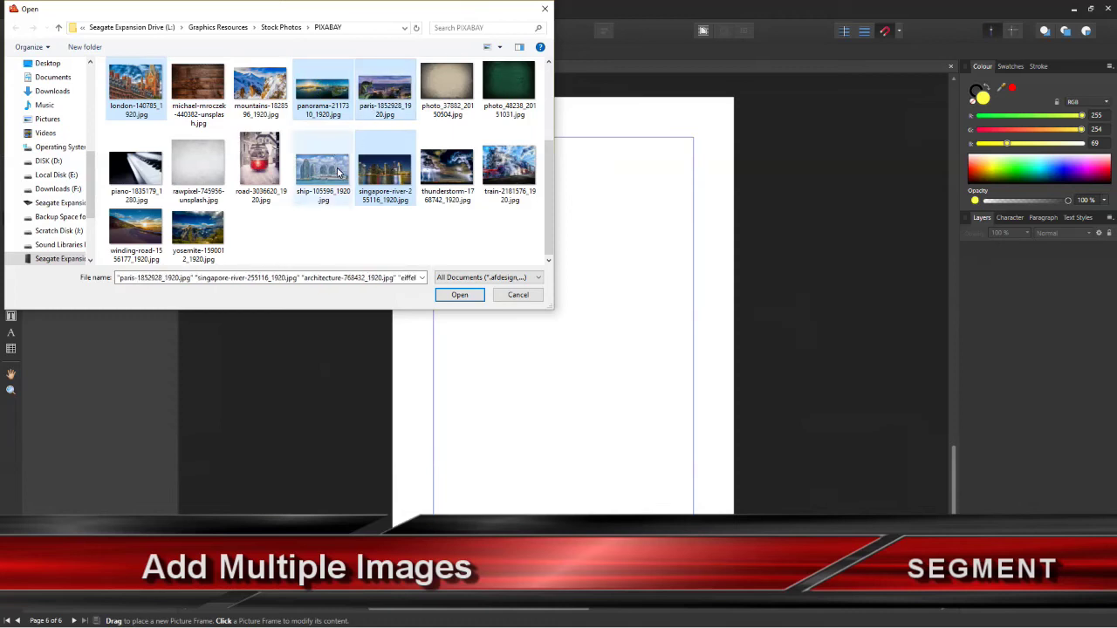
pyautogui.scroll(2, 338, 172)
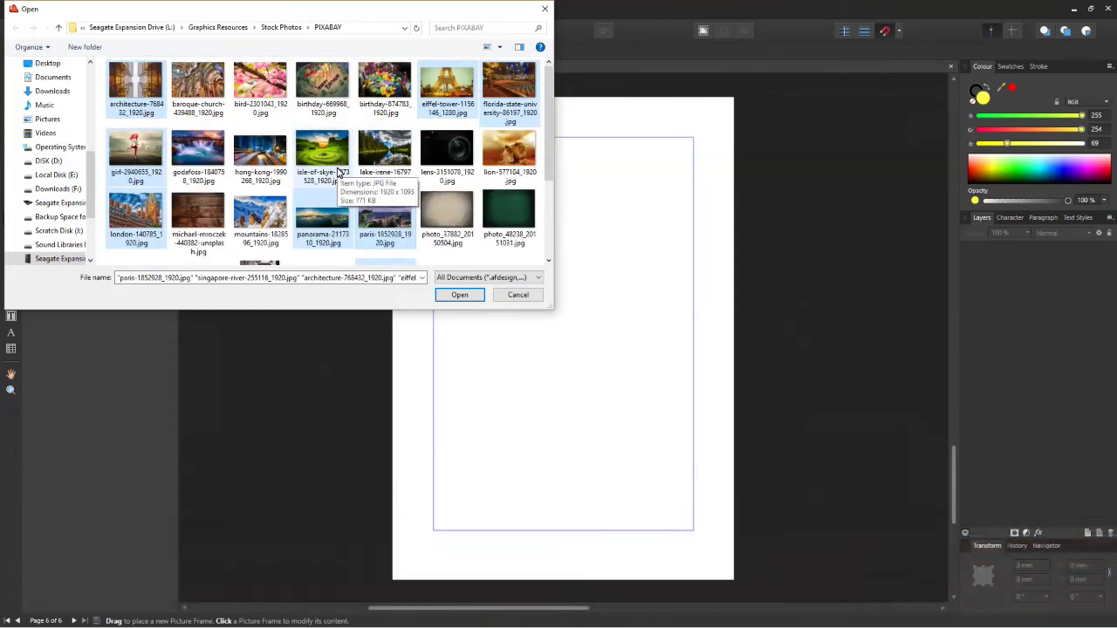
pyautogui.click(460, 294)
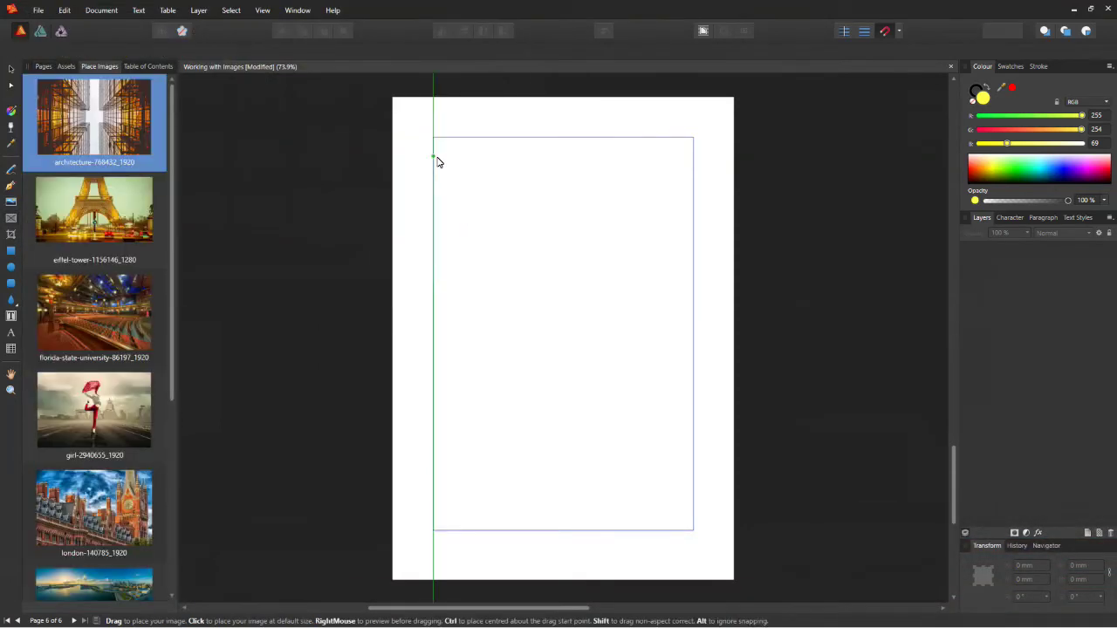
# Place architecture, Eiffel tower, university, girl, London, panorama, Paris and Singapore river photos on page 6 in rows.
pyautogui.moveTo(436, 143); pyautogui.dragTo(559, 220)
pyautogui.moveTo(564, 142); pyautogui.dragTo(691, 262)
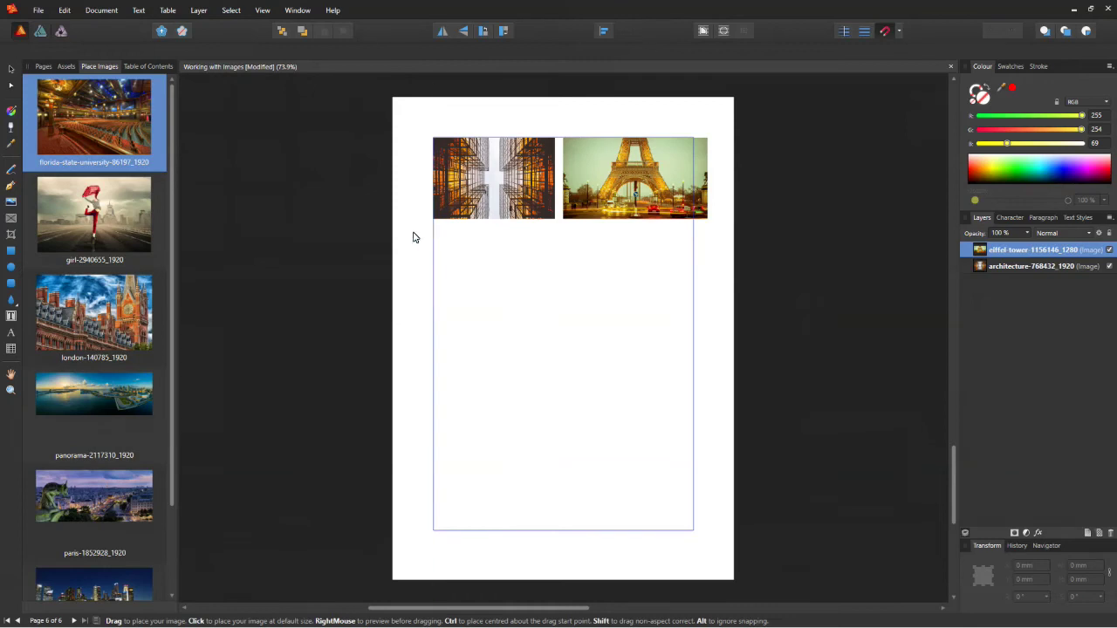
pyautogui.moveTo(410, 235); pyautogui.dragTo(559, 317)
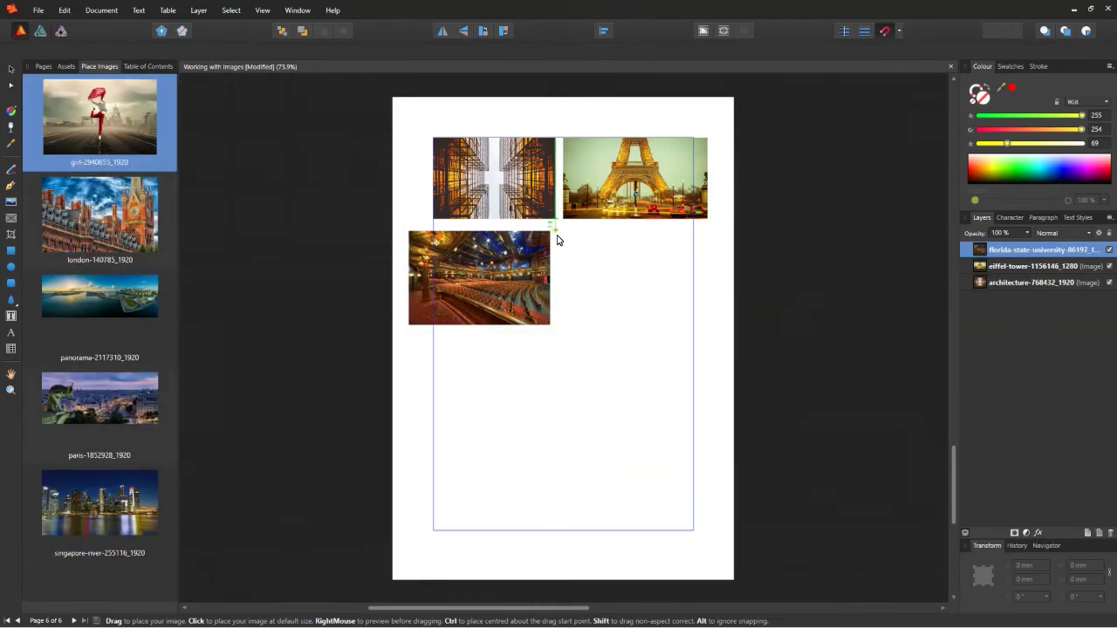
pyautogui.moveTo(555, 231); pyautogui.dragTo(724, 343)
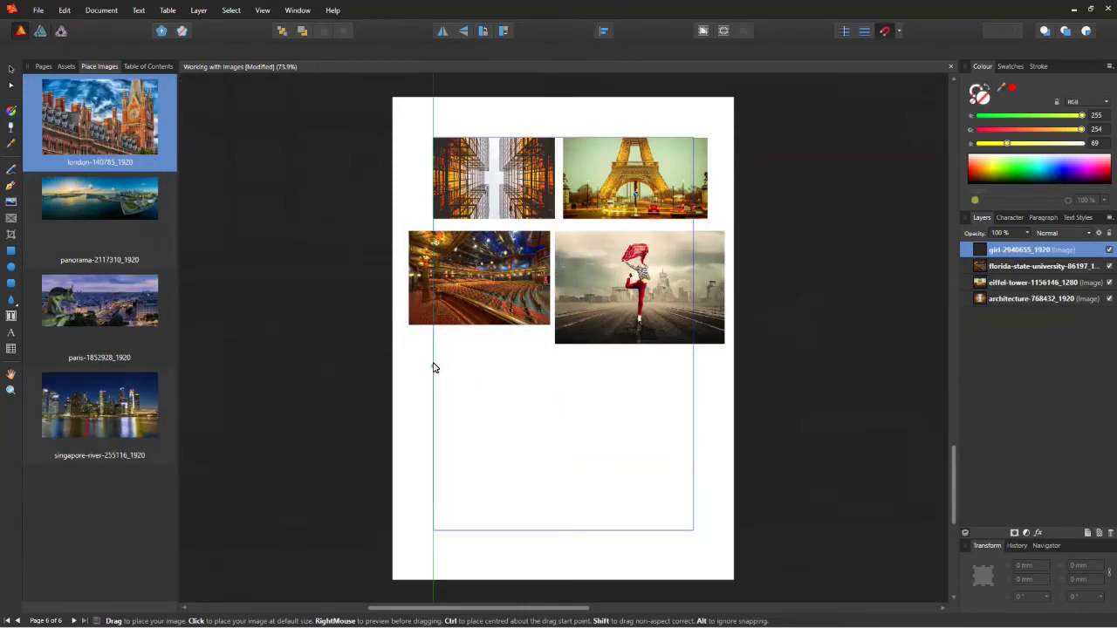
pyautogui.moveTo(408, 344); pyautogui.dragTo(553, 415)
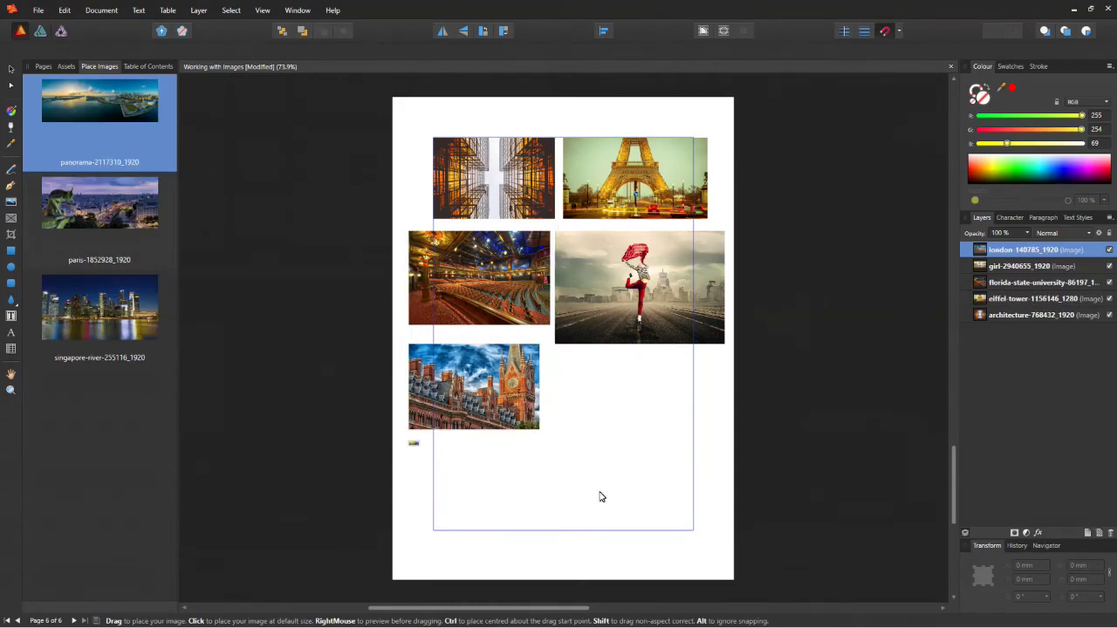
pyautogui.moveTo(599, 497); pyautogui.dragTo(725, 538)
pyautogui.moveTo(564, 357); pyautogui.dragTo(721, 450)
pyautogui.moveTo(418, 208); pyautogui.dragTo(678, 414)
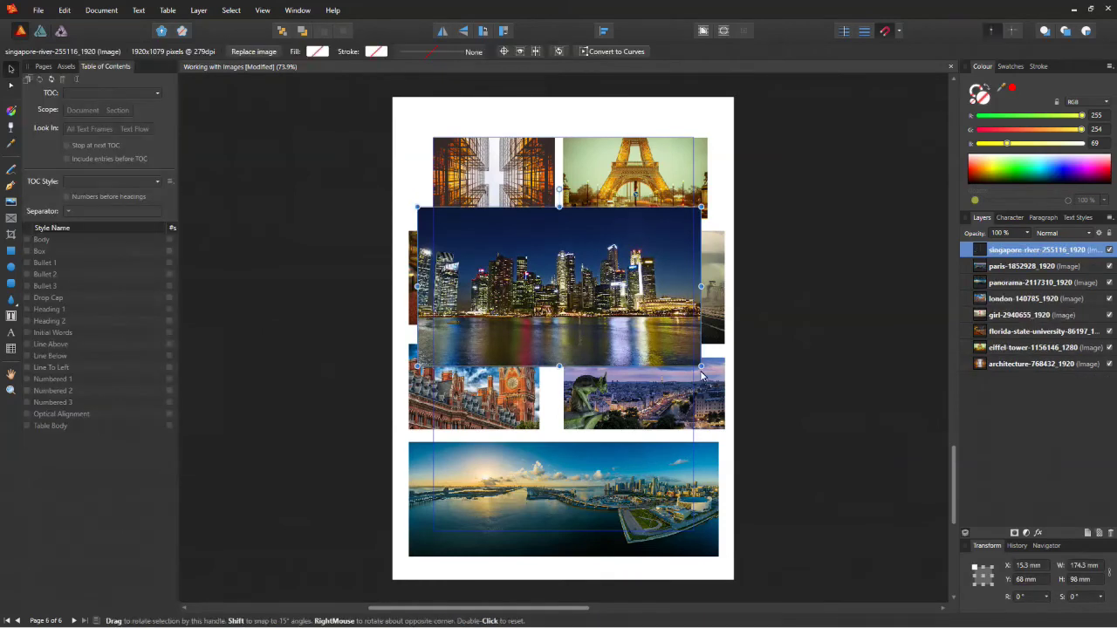
# Shrink the Singapore, architecture and Eiffel tower photos, moving Singapore up to the top-left.
pyautogui.moveTo(700, 364); pyautogui.dragTo(508, 271)
pyautogui.click(483, 169)
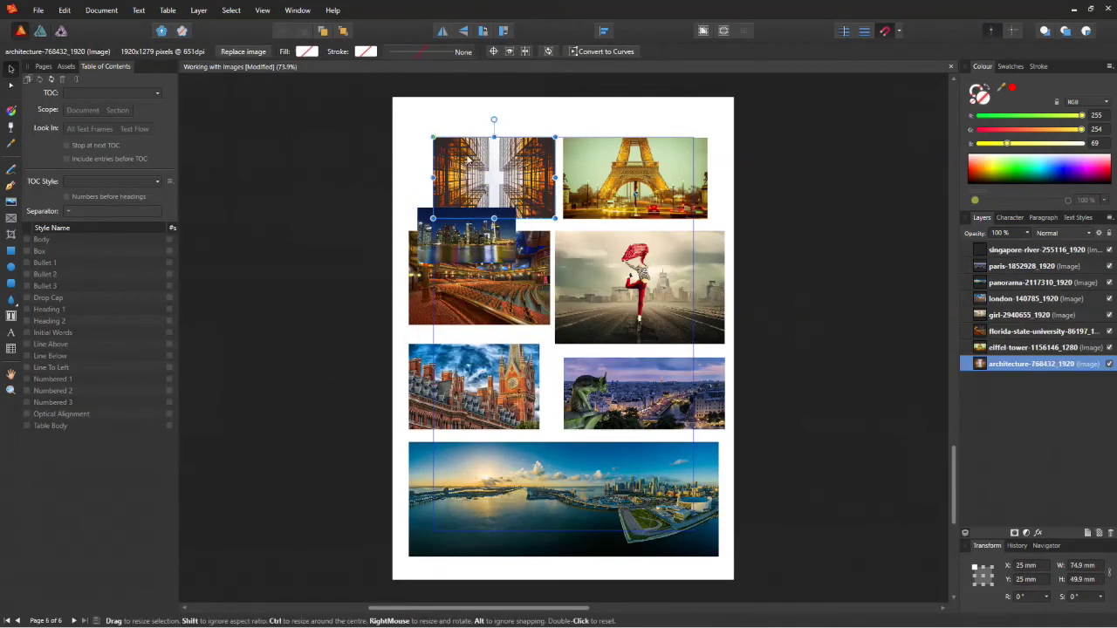
pyautogui.moveTo(434, 137); pyautogui.dragTo(490, 176)
pyautogui.click(576, 210)
pyautogui.moveTo(563, 218); pyautogui.dragTo(617, 188)
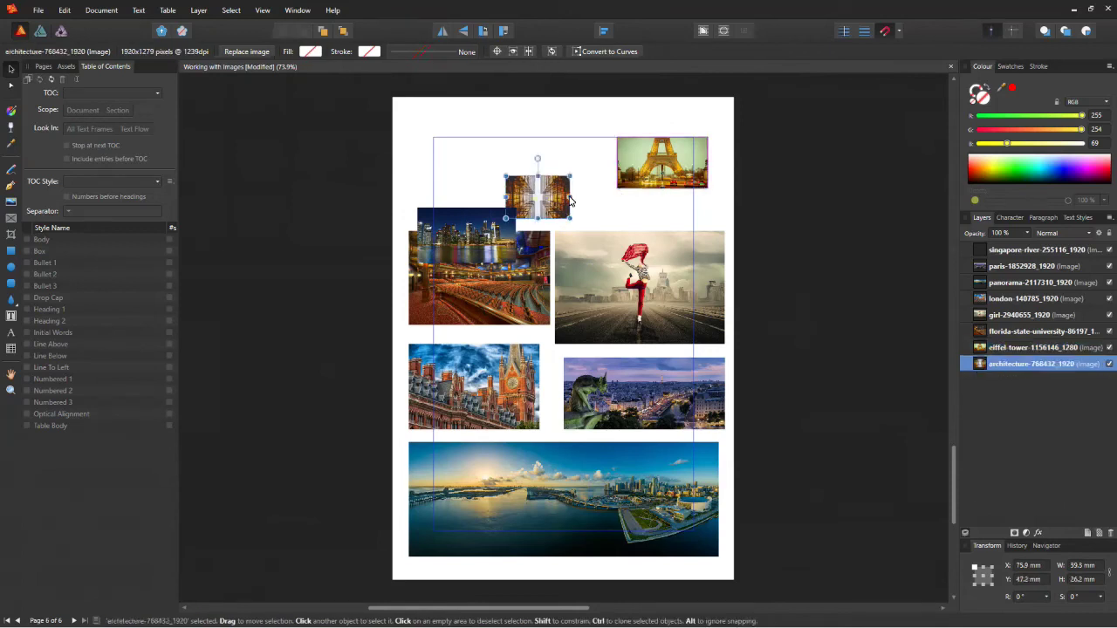
pyautogui.moveTo(521, 197); pyautogui.dragTo(562, 188)
pyautogui.moveTo(465, 247); pyautogui.dragTo(455, 179)
# Enlarge the architecture, Eiffel tower and Singapore photos, pushing the Eiffel tower to the right edge.
pyautogui.moveTo(563, 188); pyautogui.dragTo(604, 227)
pyautogui.click(680, 182)
pyautogui.moveTo(617, 187); pyautogui.dragTo(579, 212)
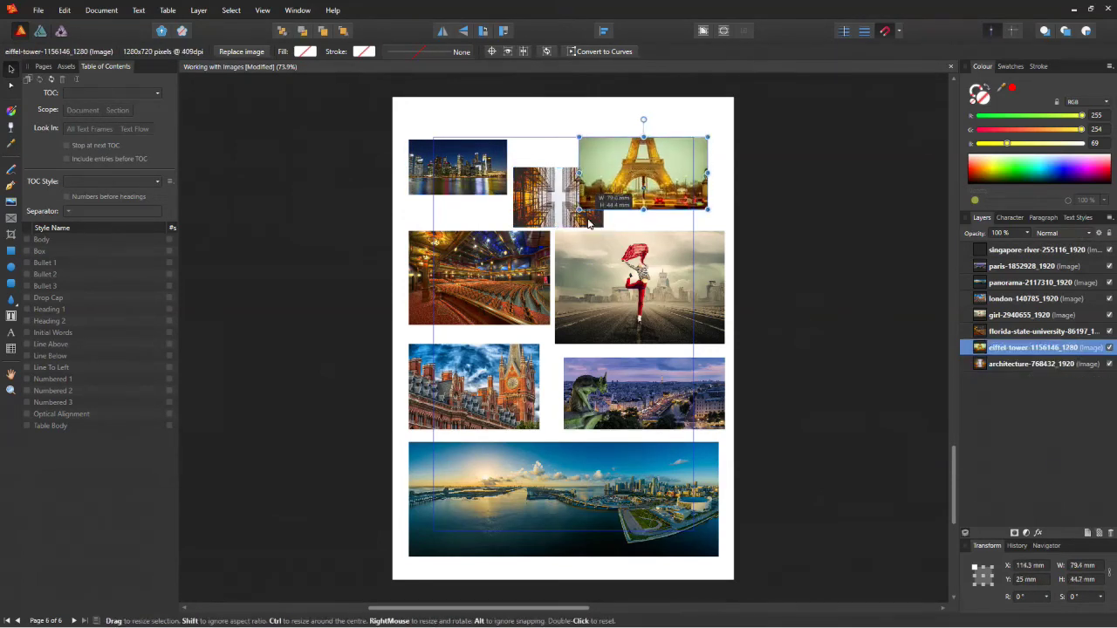
pyautogui.moveTo(662, 178); pyautogui.dragTo(677, 179)
pyautogui.click(462, 166)
pyautogui.moveTo(506, 193); pyautogui.dragTo(535, 211)
pyautogui.click(792, 259)
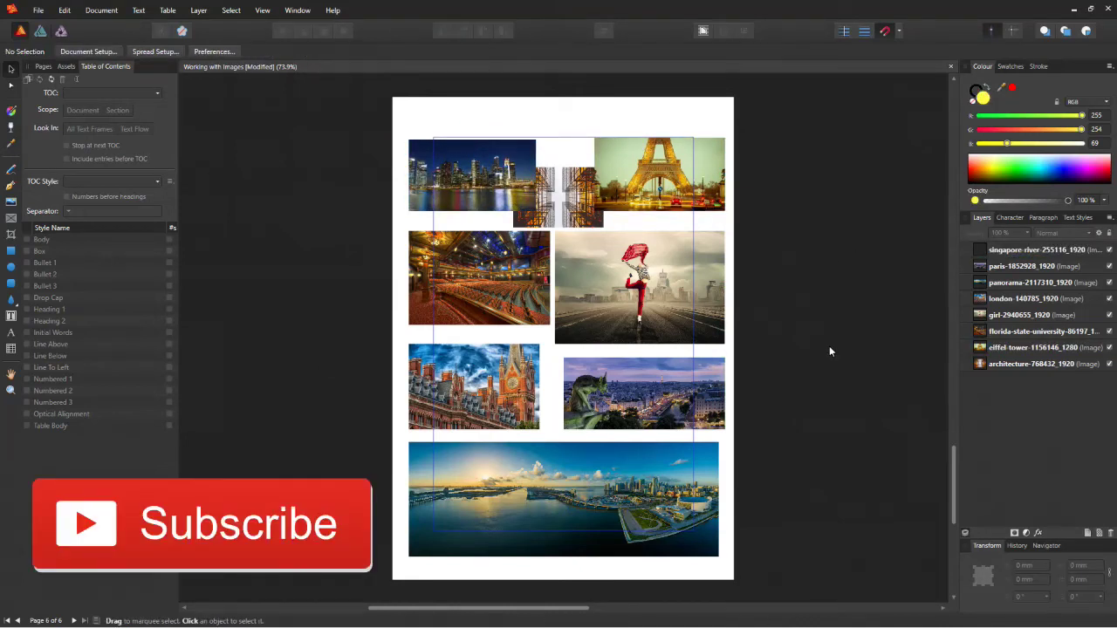